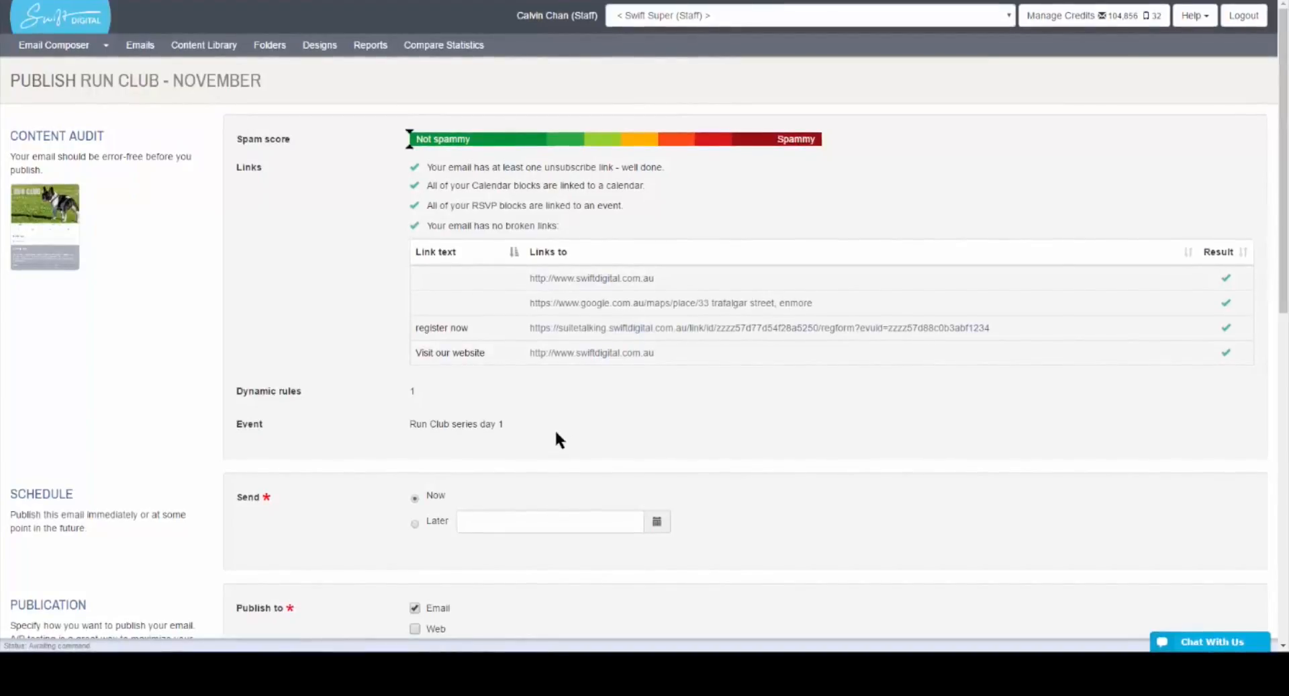
# Set the email to be sent later, on Friday 2 December 2016
pyautogui.scroll(-4, 556, 433)
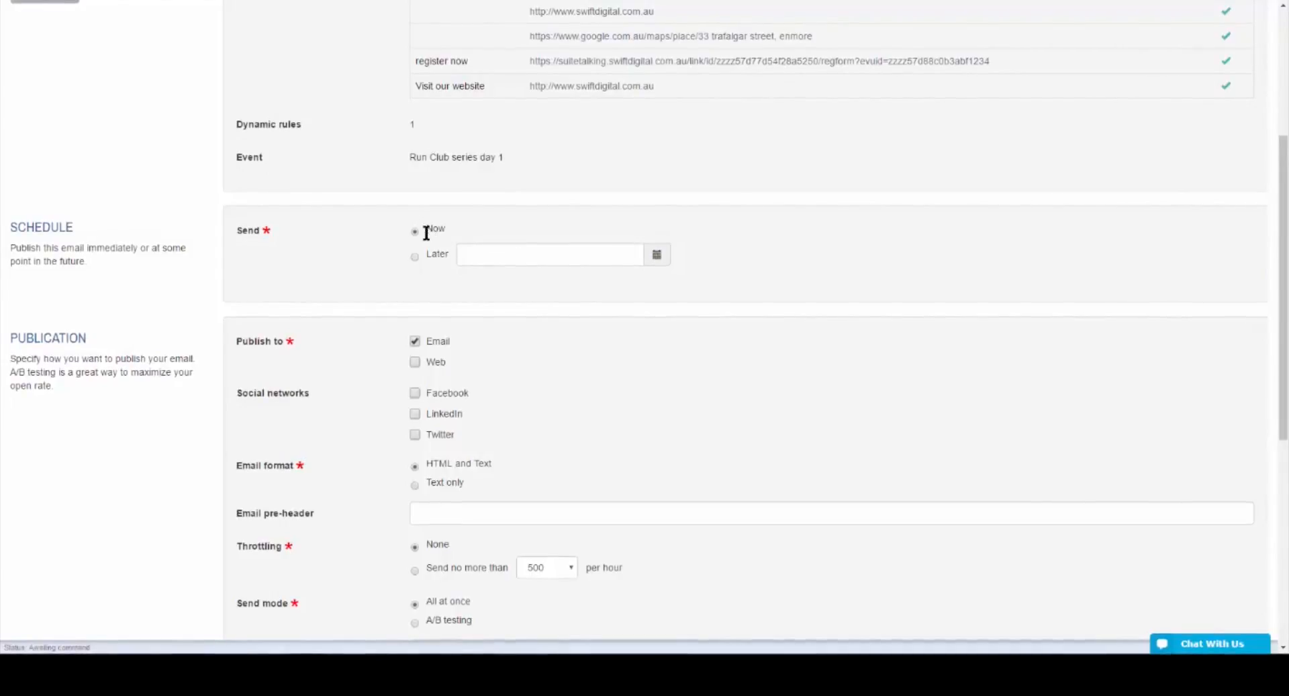
pyautogui.click(416, 258)
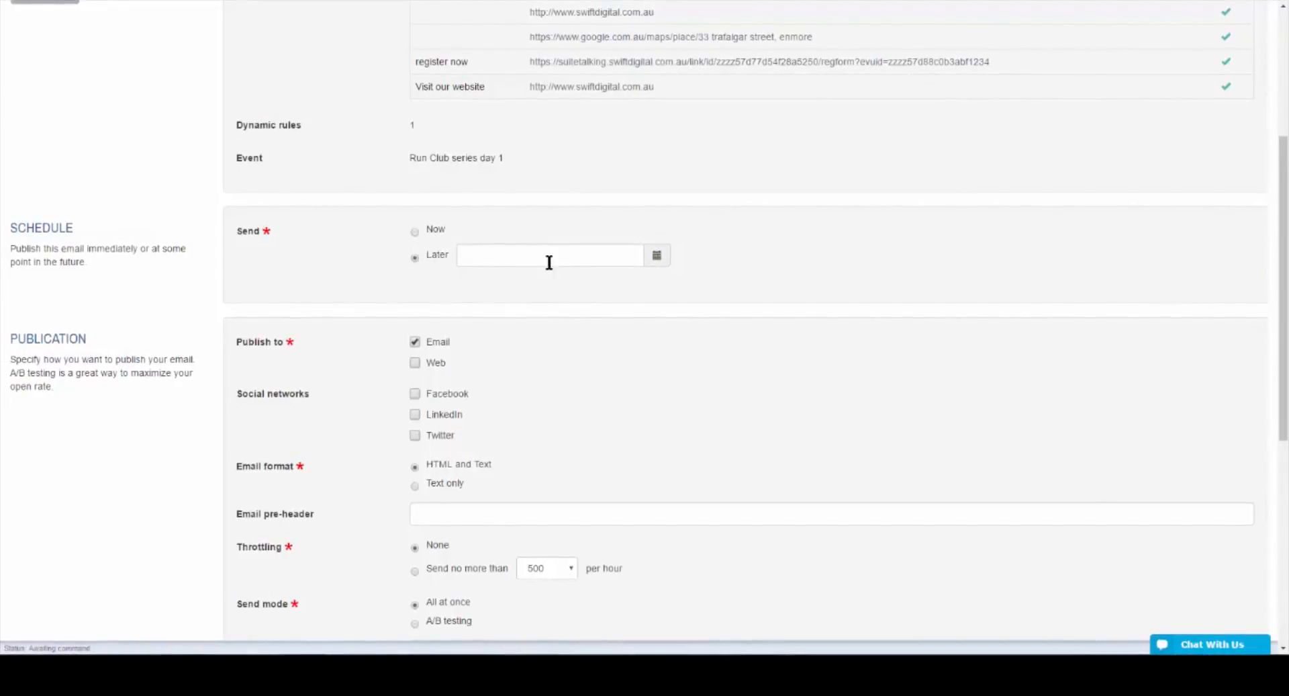
pyautogui.click(657, 260)
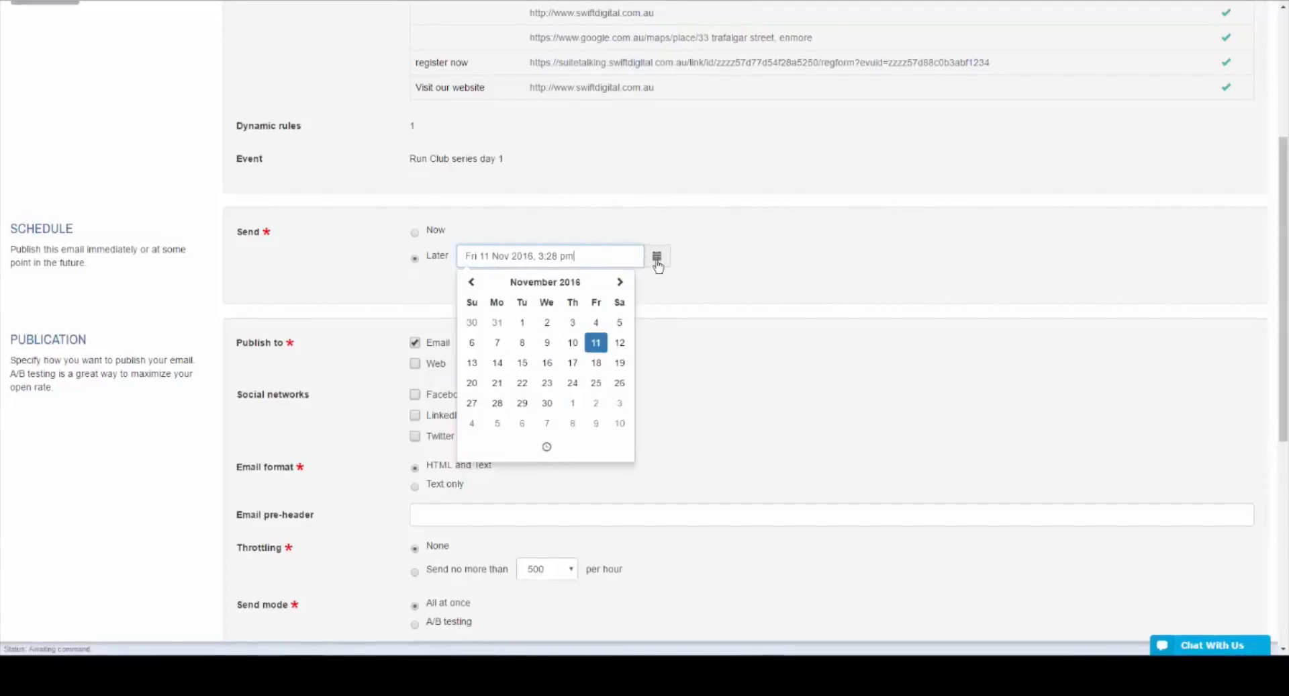
pyautogui.click(621, 283)
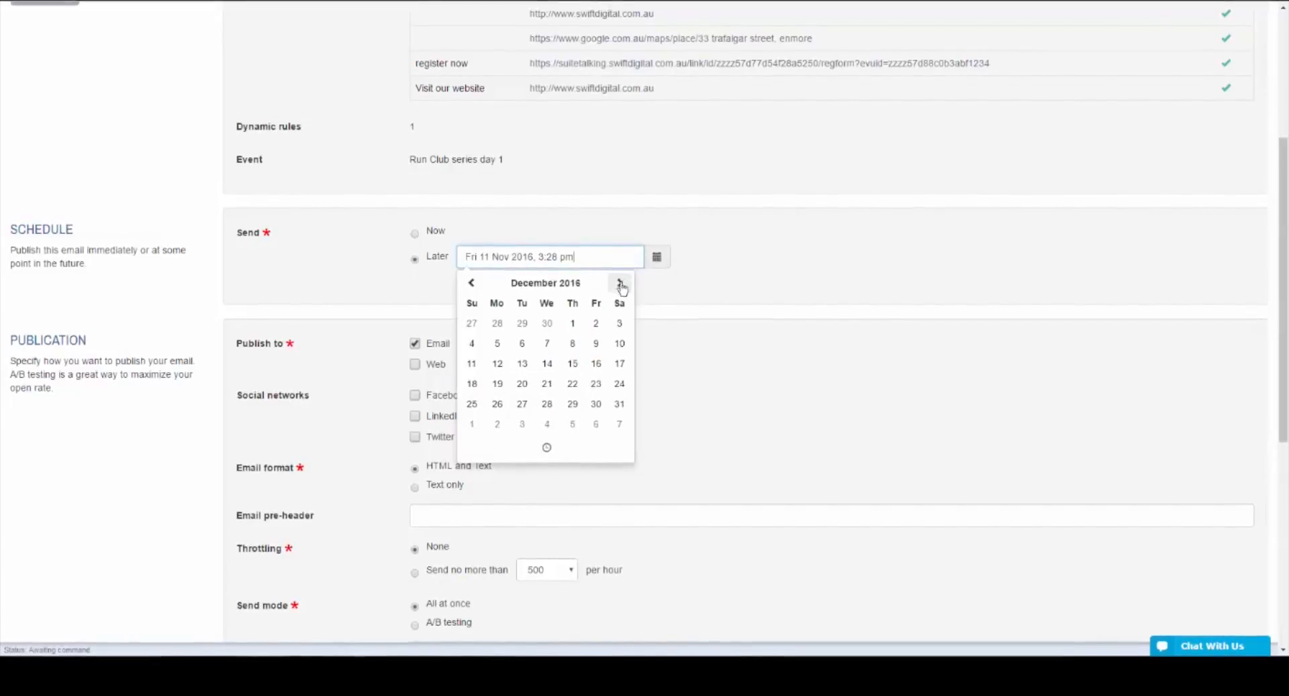
pyautogui.click(597, 325)
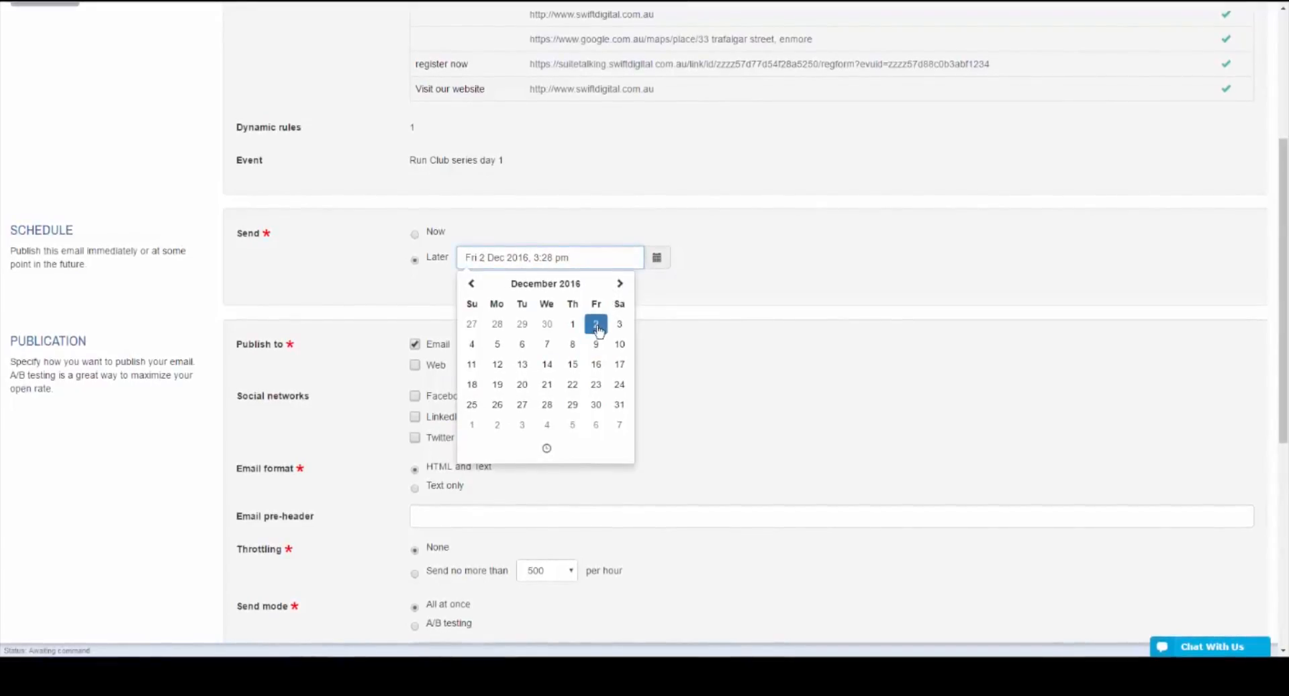
# Set the scheduled sending time to 5:30 am
pyautogui.click(544, 452)
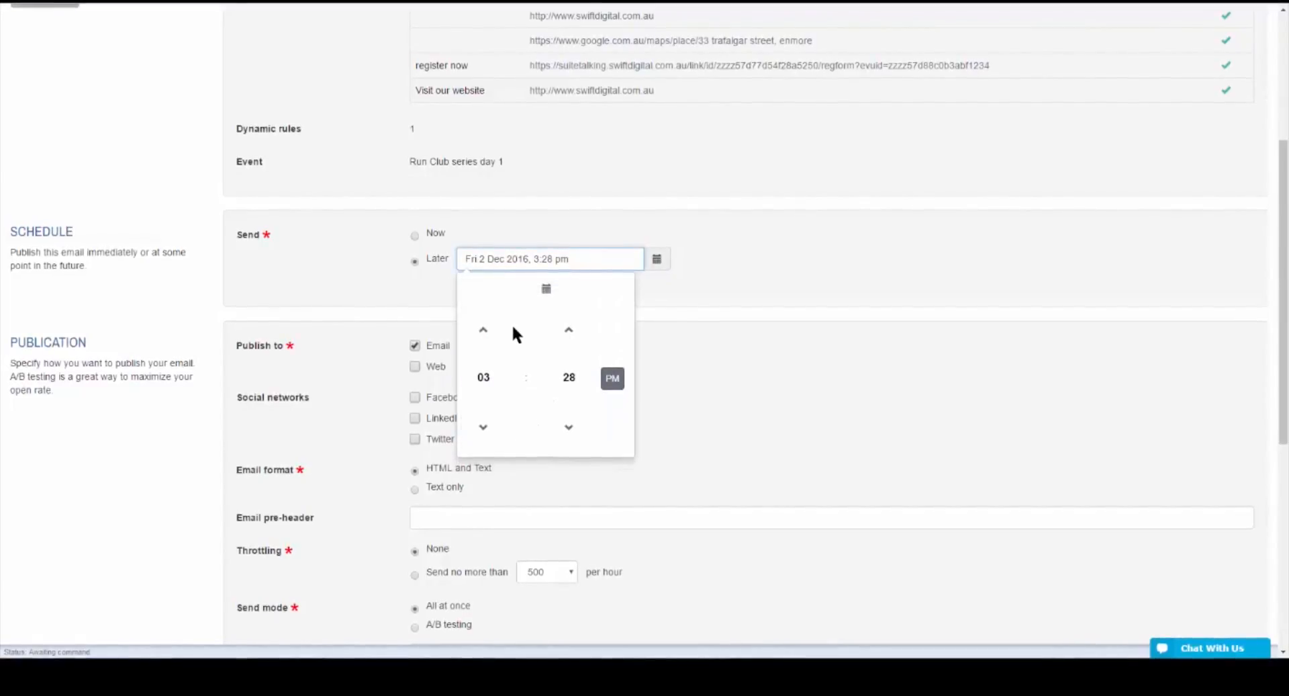
pyautogui.click(483, 330)
pyautogui.click(483, 330)
pyautogui.click(569, 330)
pyautogui.click(567, 332)
pyautogui.click(611, 380)
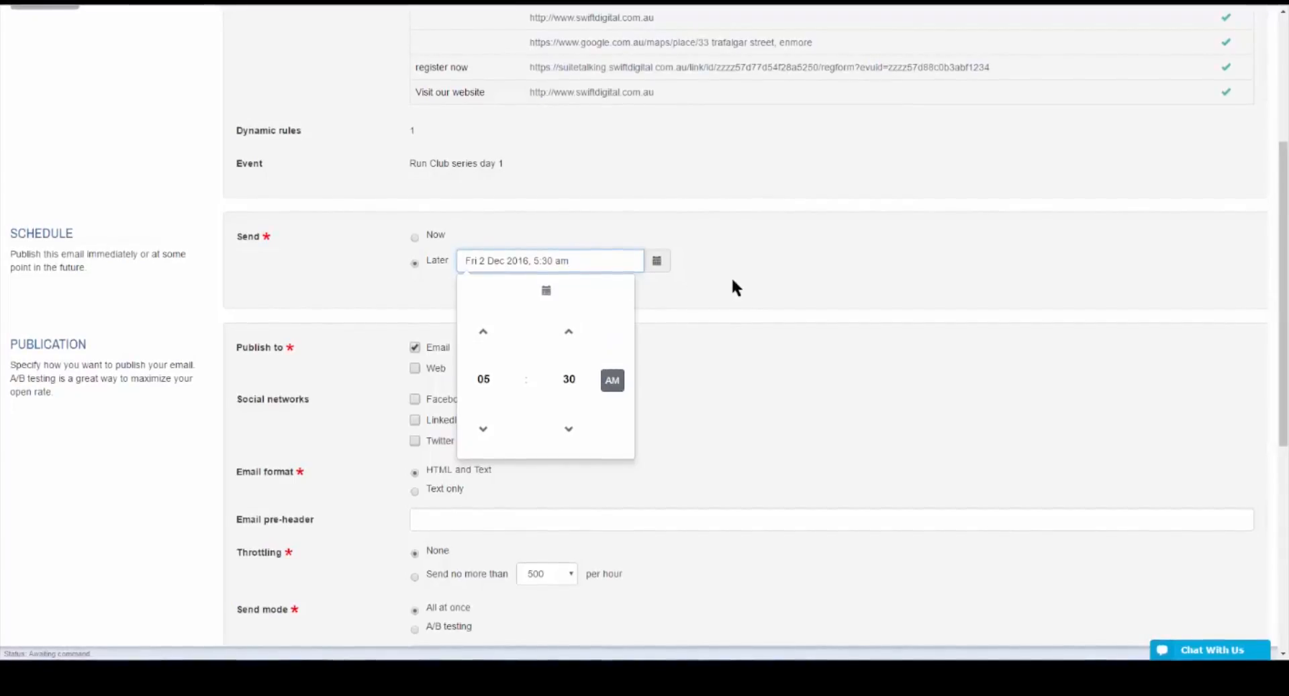
pyautogui.click(757, 287)
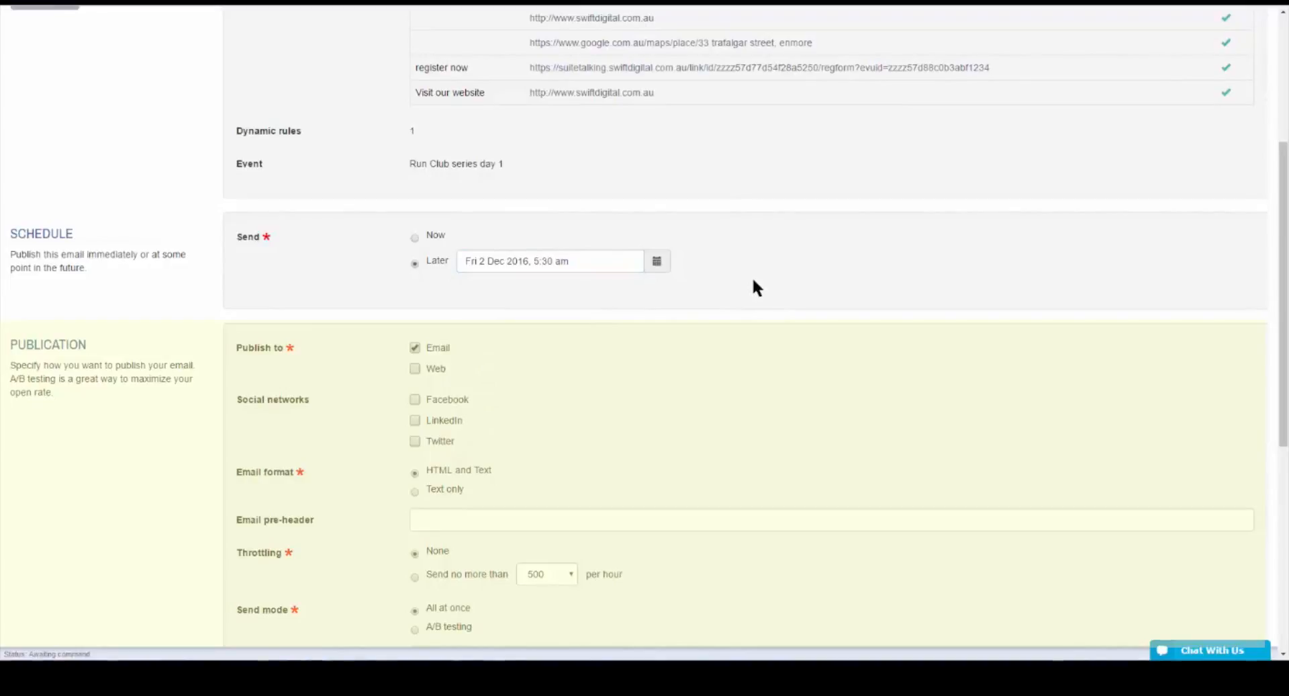
# Include Web as a publishing destination in addition to email
pyautogui.scroll(-1, 663, 342)
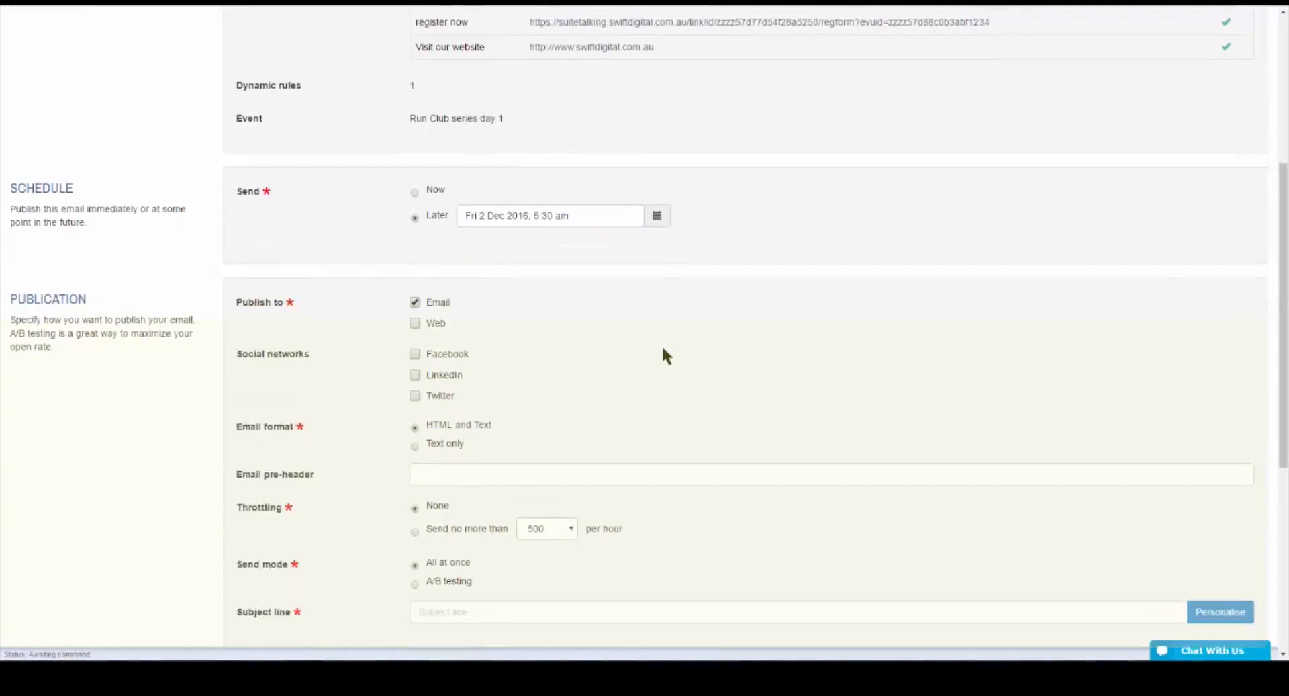
pyautogui.scroll(-3, 662, 345)
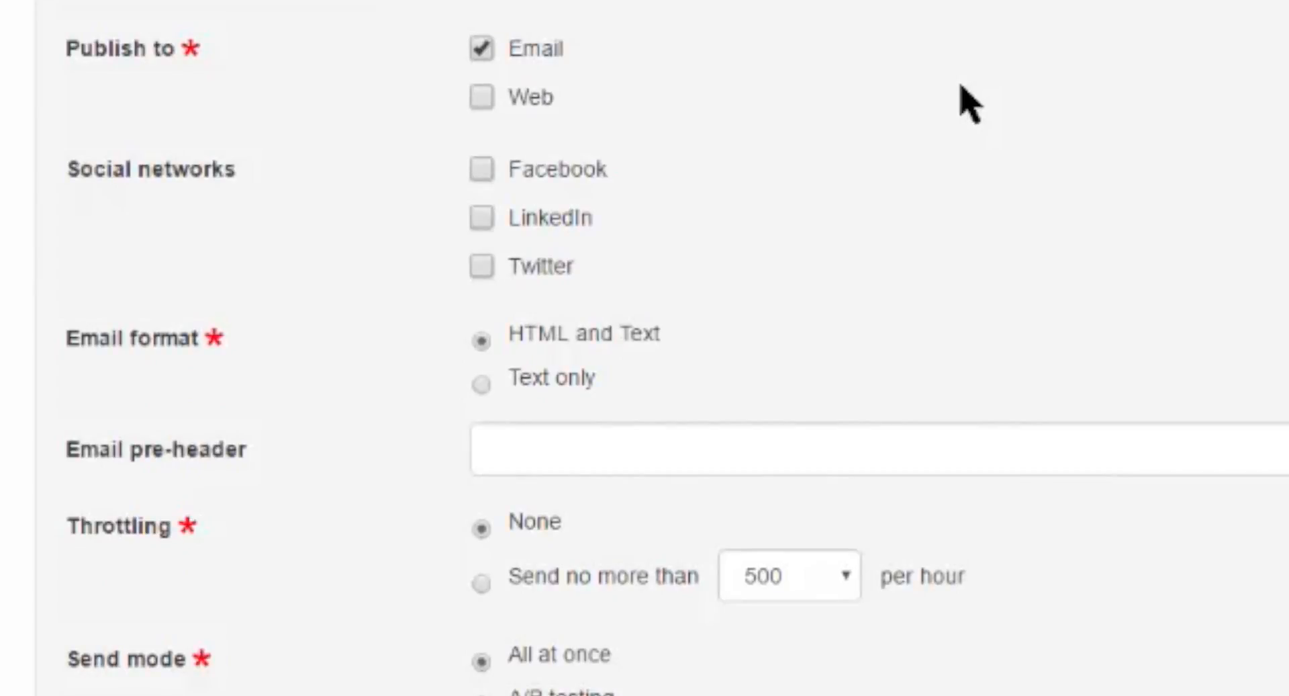
pyautogui.click(478, 98)
pyautogui.scroll(-2, 748, 353)
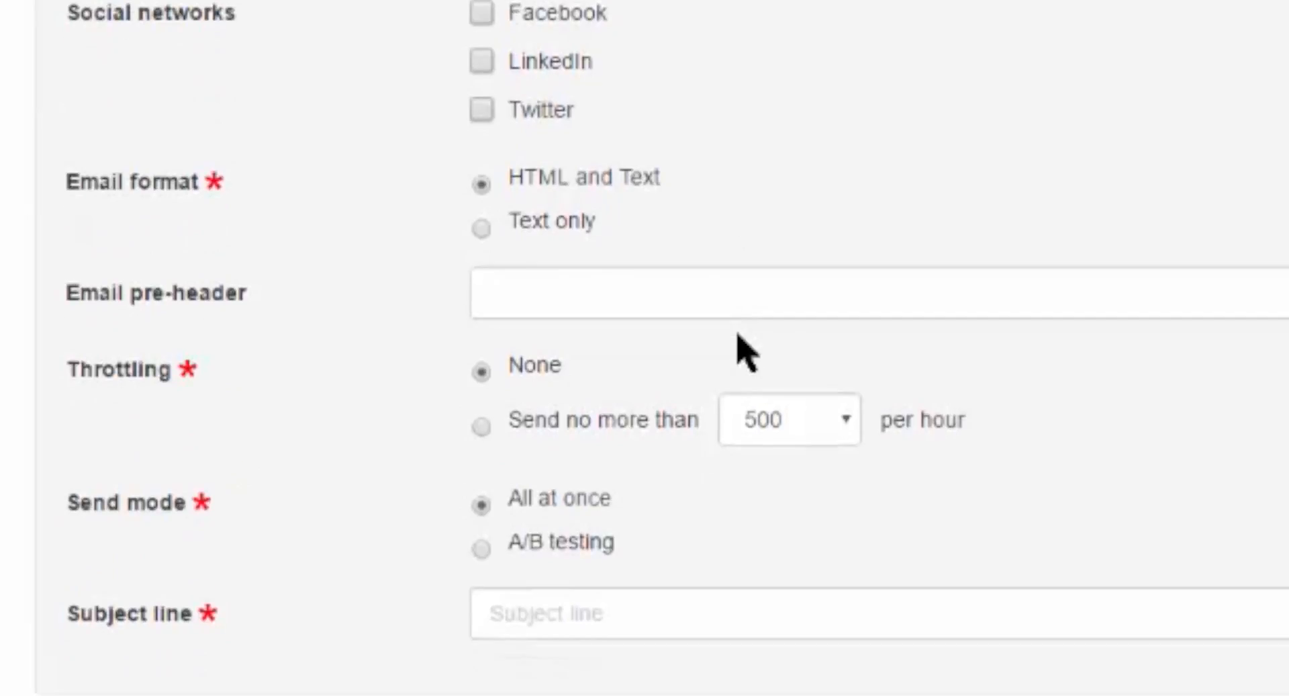
pyautogui.click(739, 298)
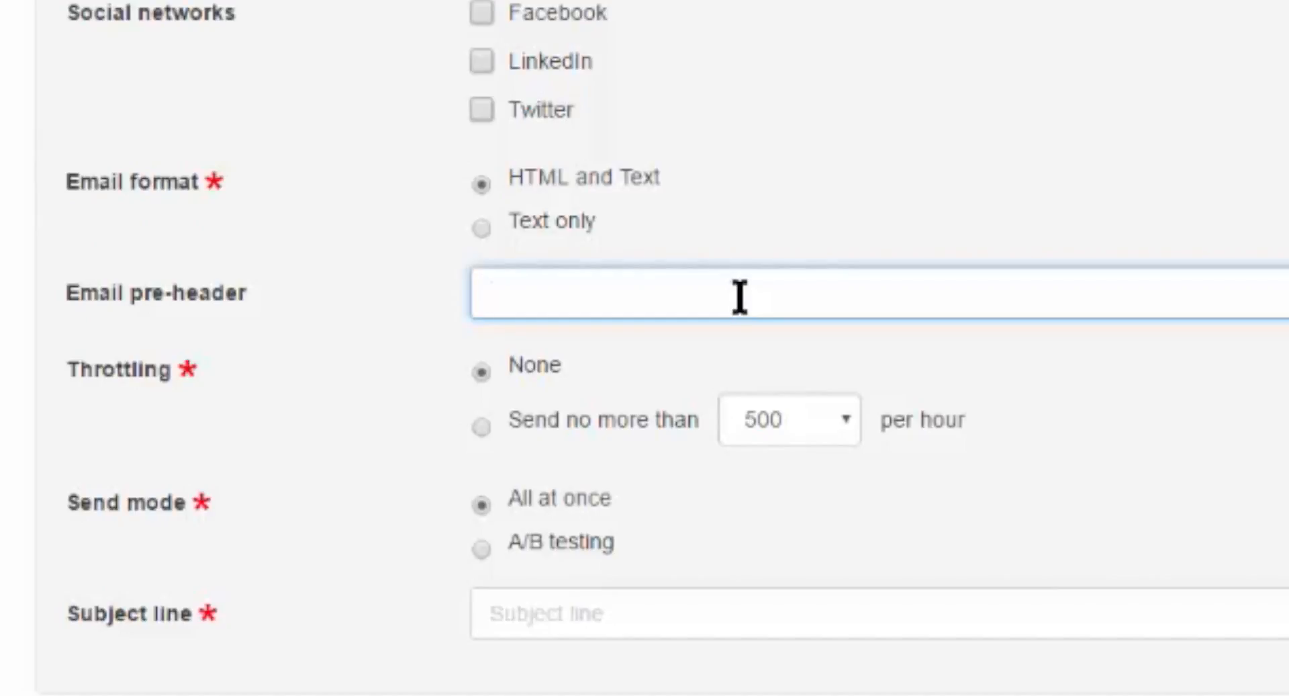
pyautogui.click(985, 360)
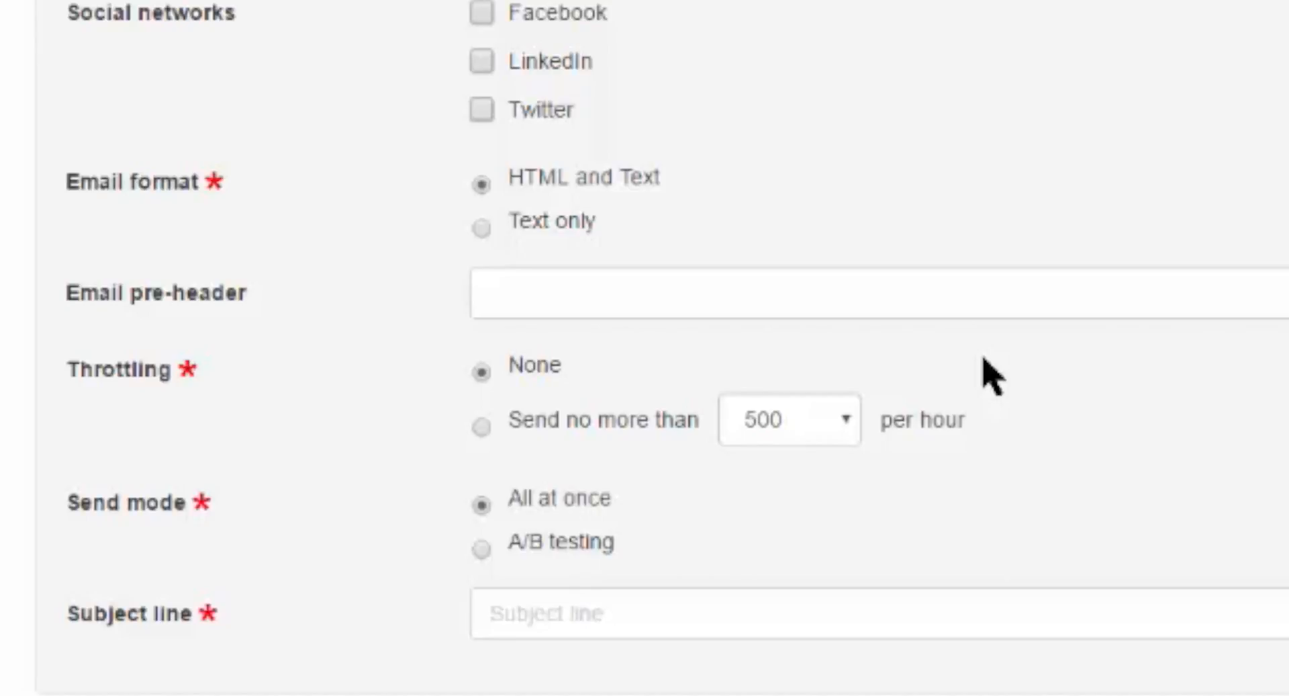
pyautogui.scroll(1, 991, 357)
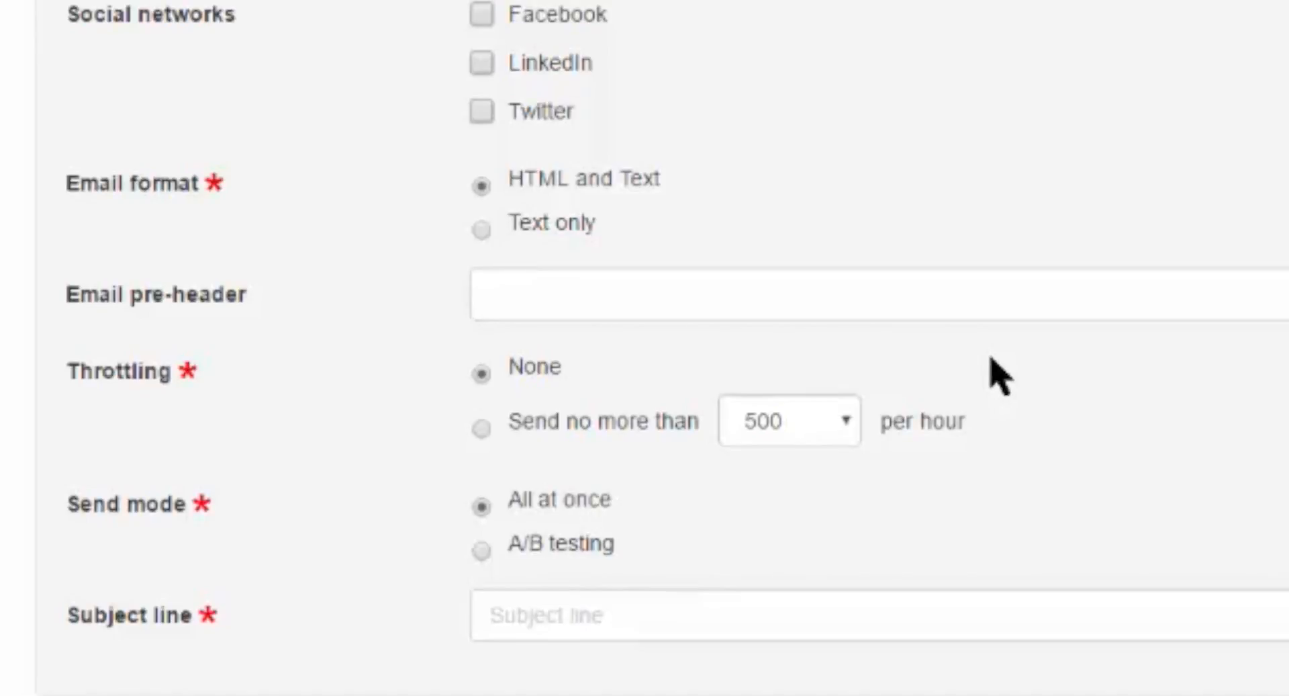
pyautogui.scroll(-2, 1001, 376)
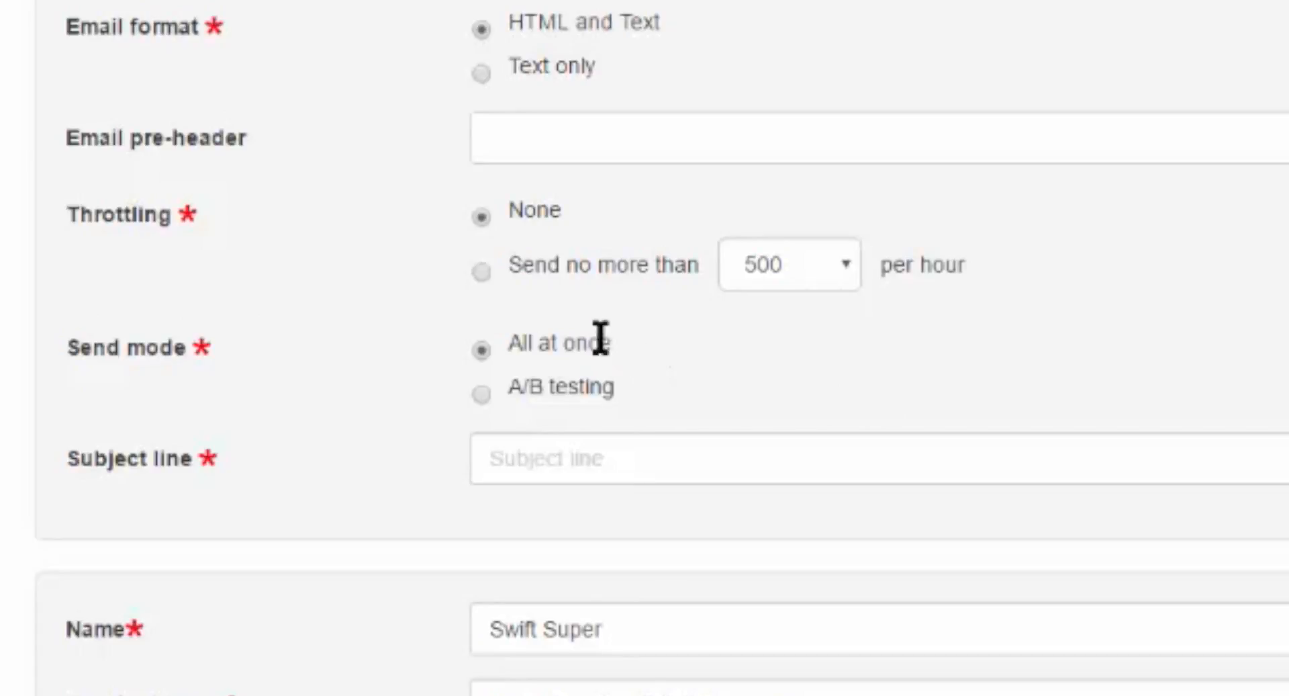
pyautogui.click(483, 395)
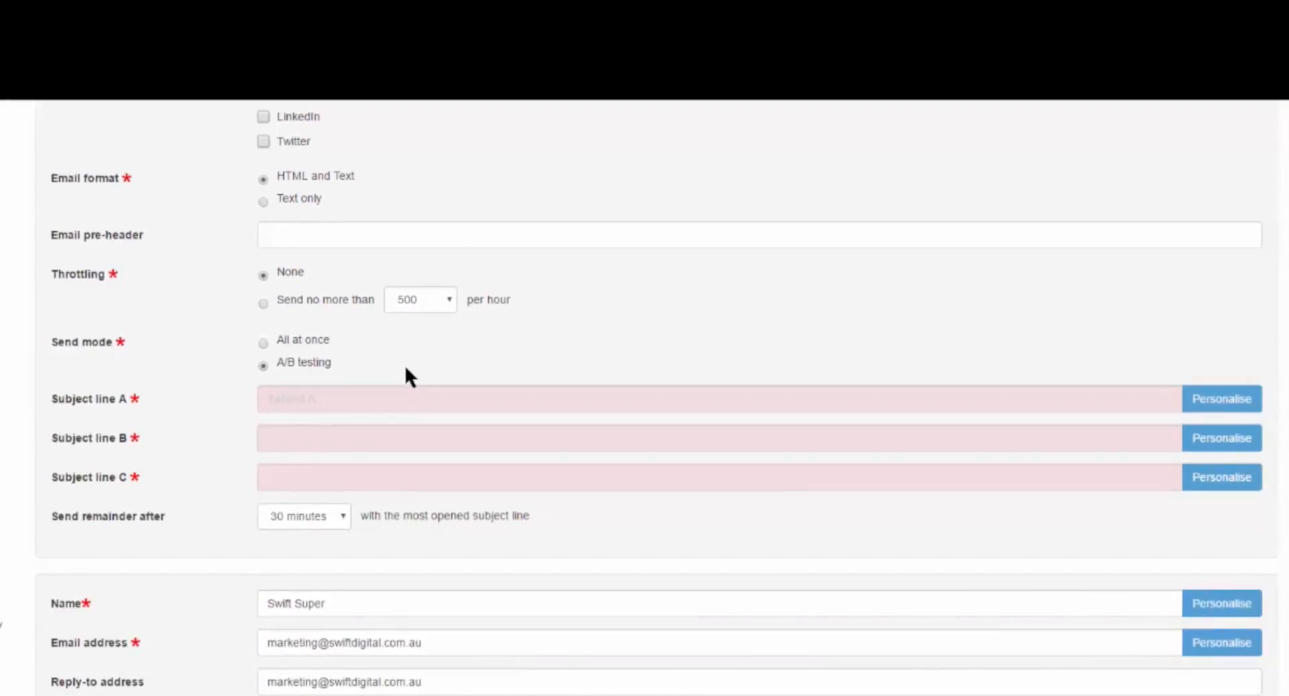
pyautogui.scroll(-1, 403, 366)
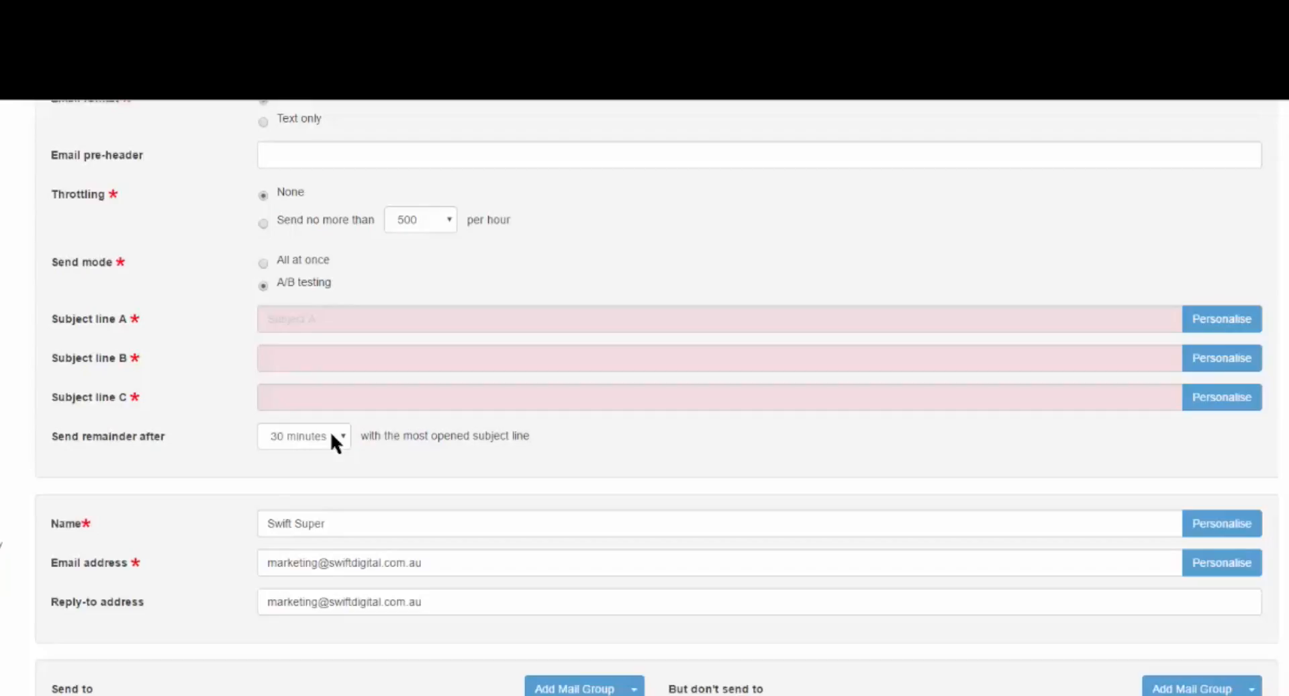
pyautogui.click(262, 262)
# Paste "Your monthly newsletter has arrived!" as the email's subject line
pyautogui.rightClick(287, 397)
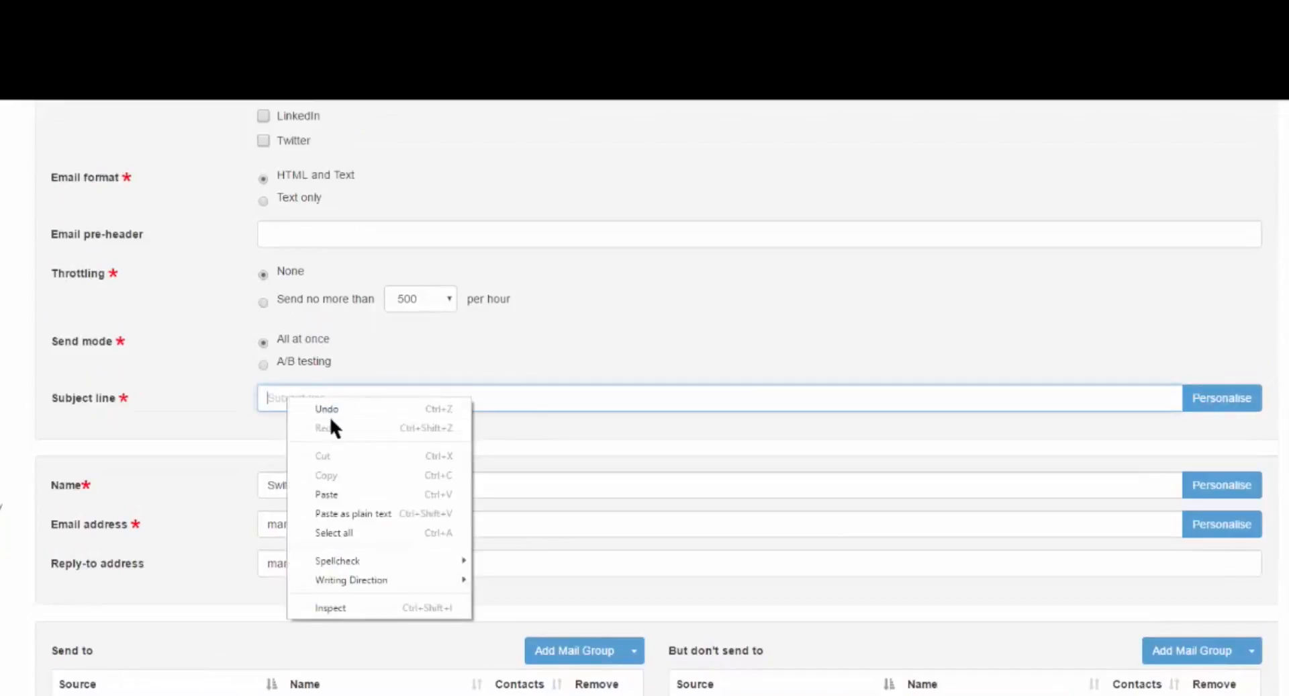
pyautogui.click(360, 497)
pyautogui.click(372, 439)
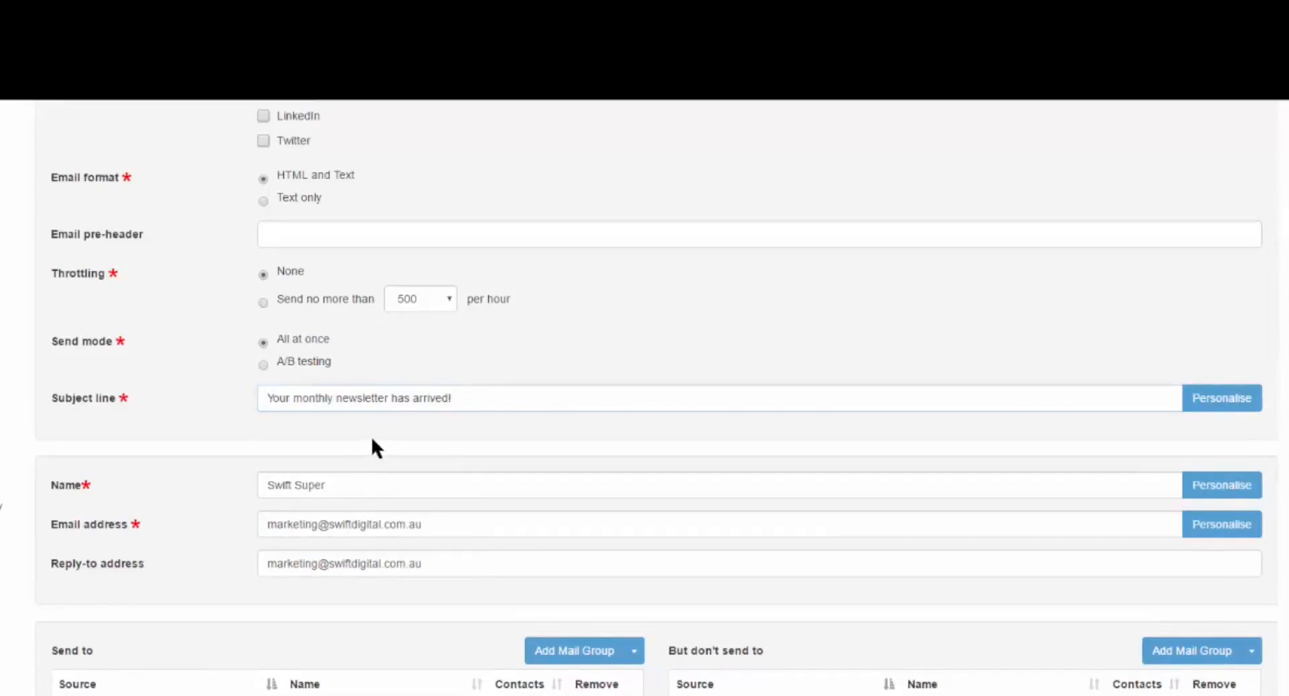
# Replace the part before the @ in the sender's reply-to address with the reply contact's mailbox name
pyautogui.scroll(-1, 372, 437)
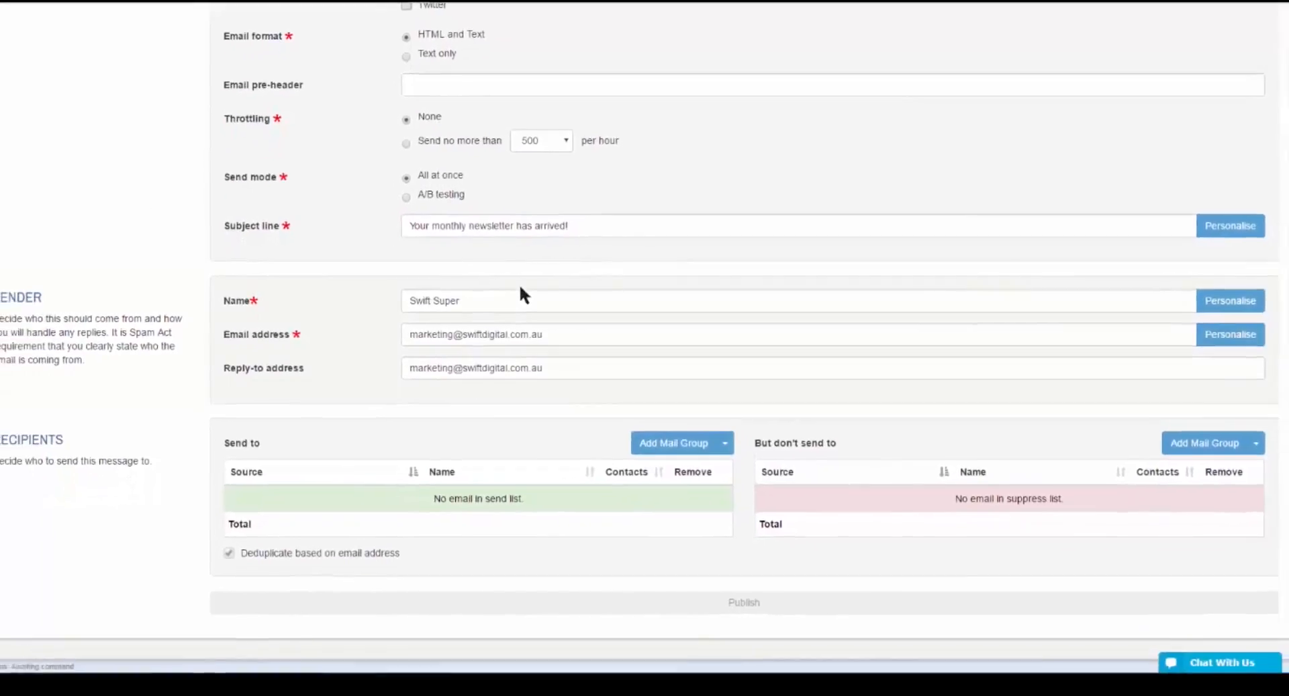
pyautogui.click(479, 339)
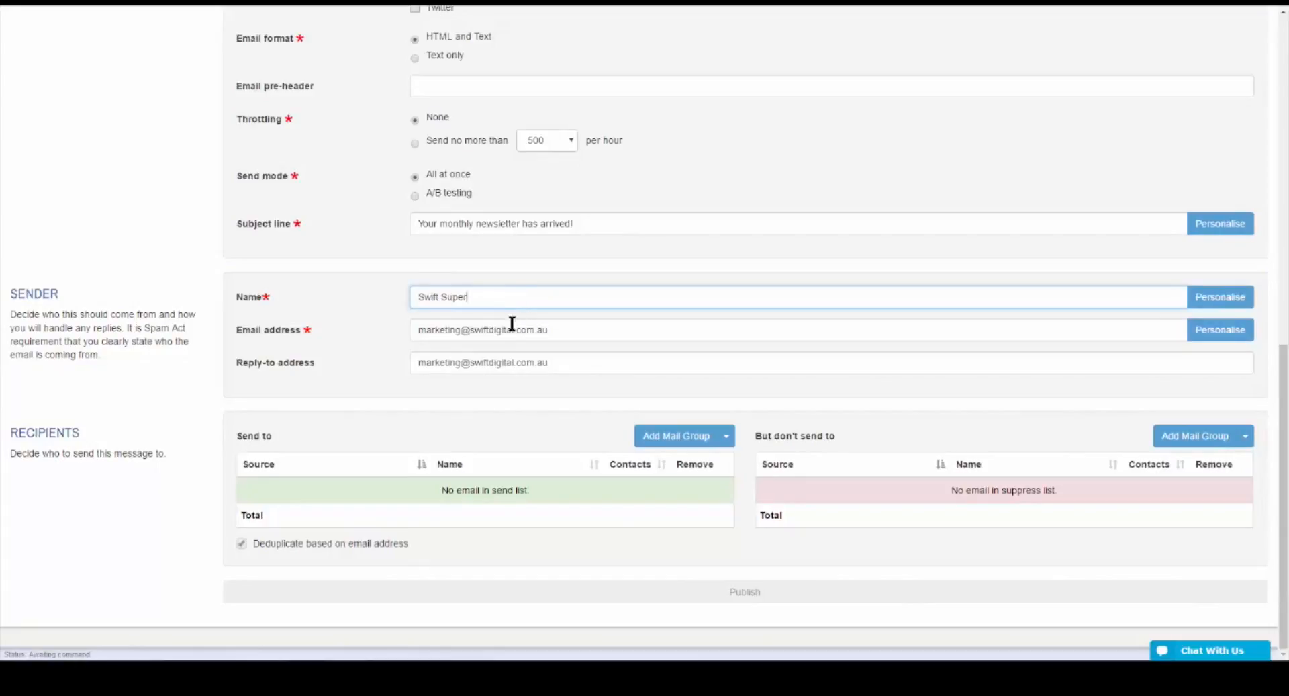
pyautogui.click(575, 362)
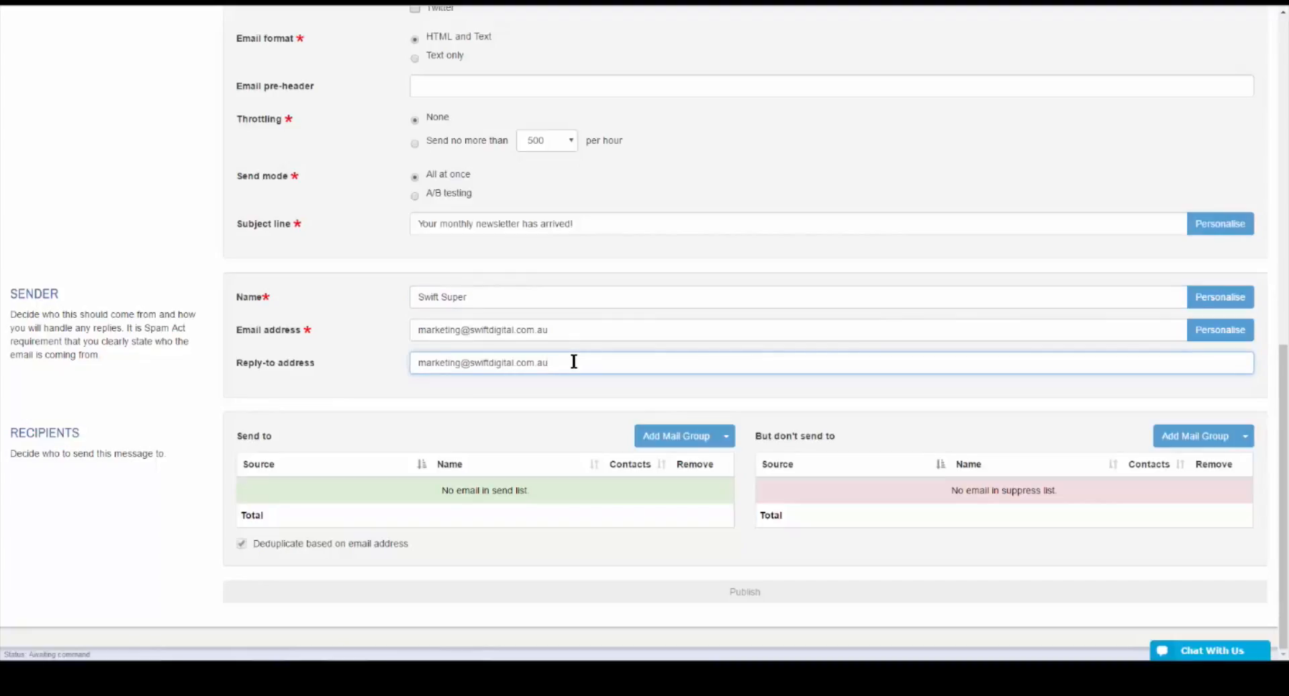
pyautogui.moveTo(461, 363); pyautogui.dragTo(382, 365)
pyautogui.write('john')
pyautogui.click(738, 421)
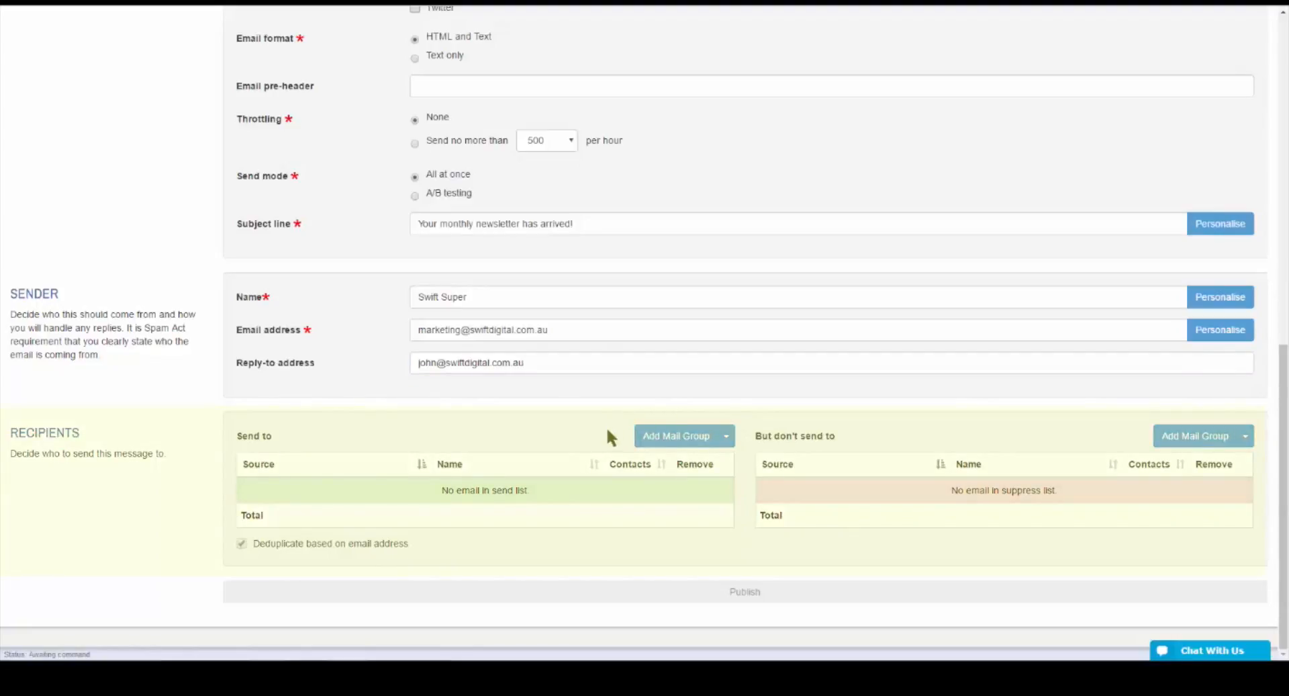
# Add the mail group "All new subscribers" to the recipients the email is sent to
pyautogui.click(726, 436)
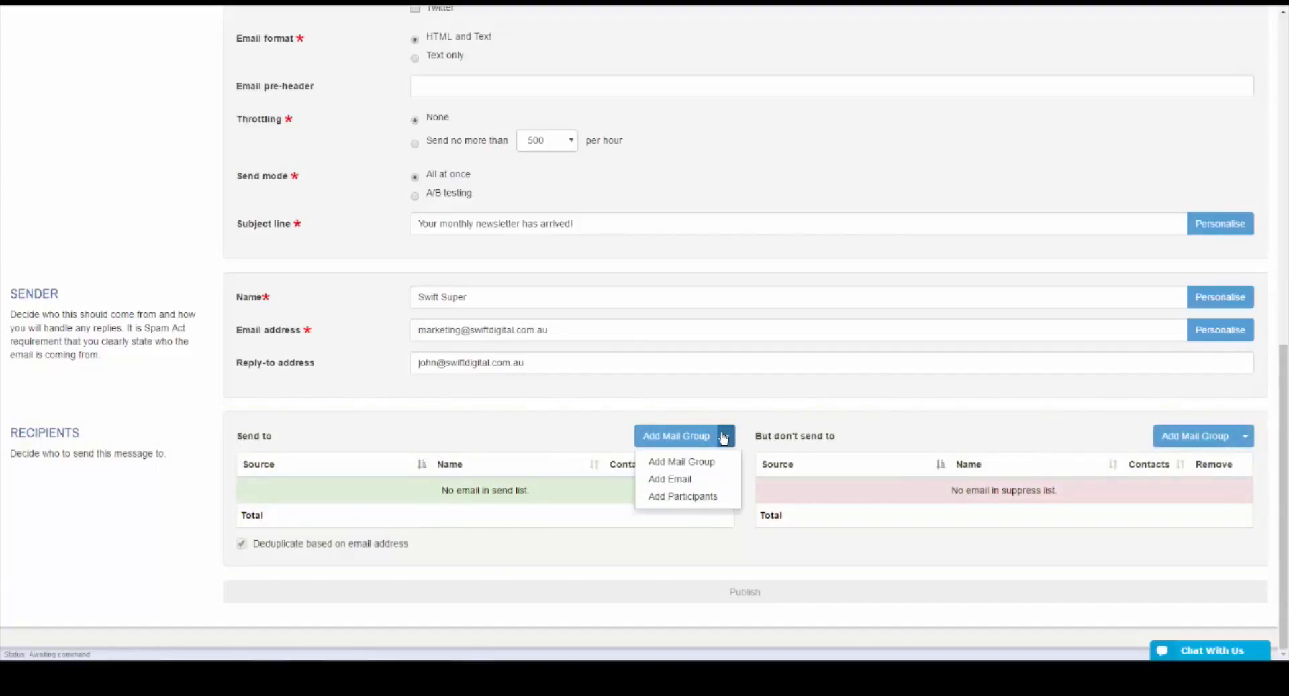
pyautogui.click(682, 461)
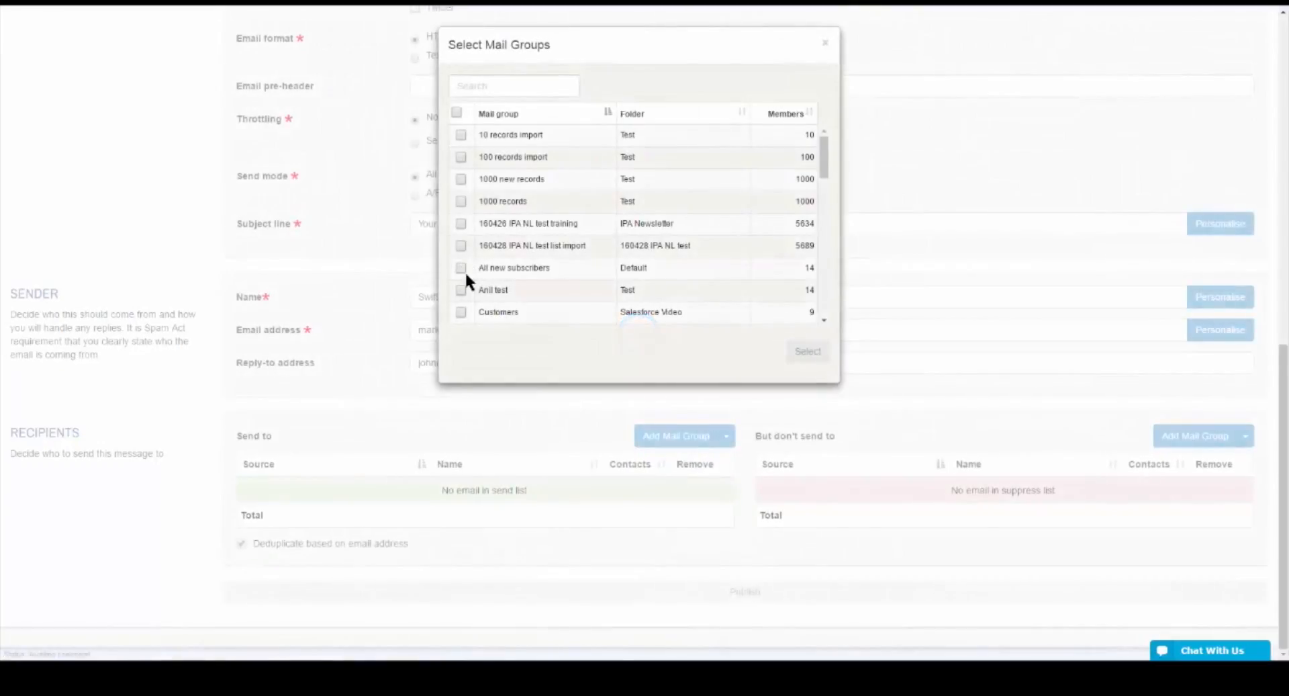
pyautogui.click(461, 268)
pyautogui.click(807, 352)
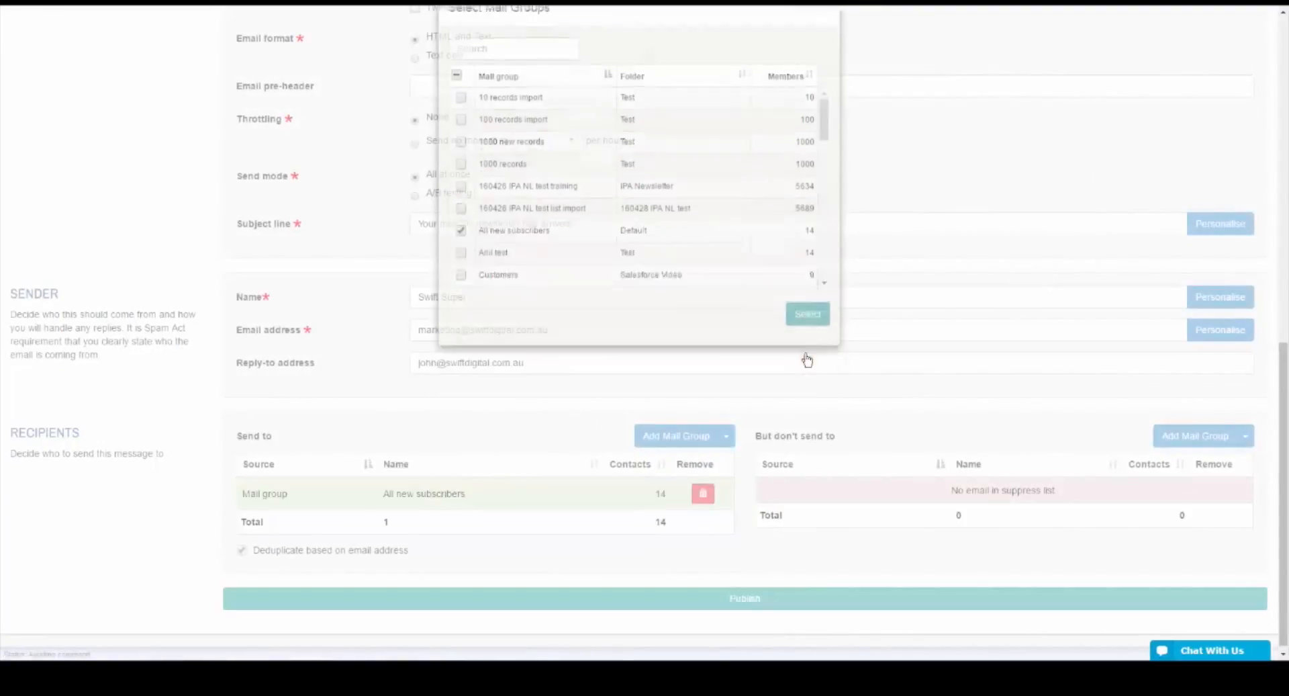
# Add a single recipient to the send list by pasting the support team's e-mail address
pyautogui.click(726, 436)
pyautogui.click(678, 477)
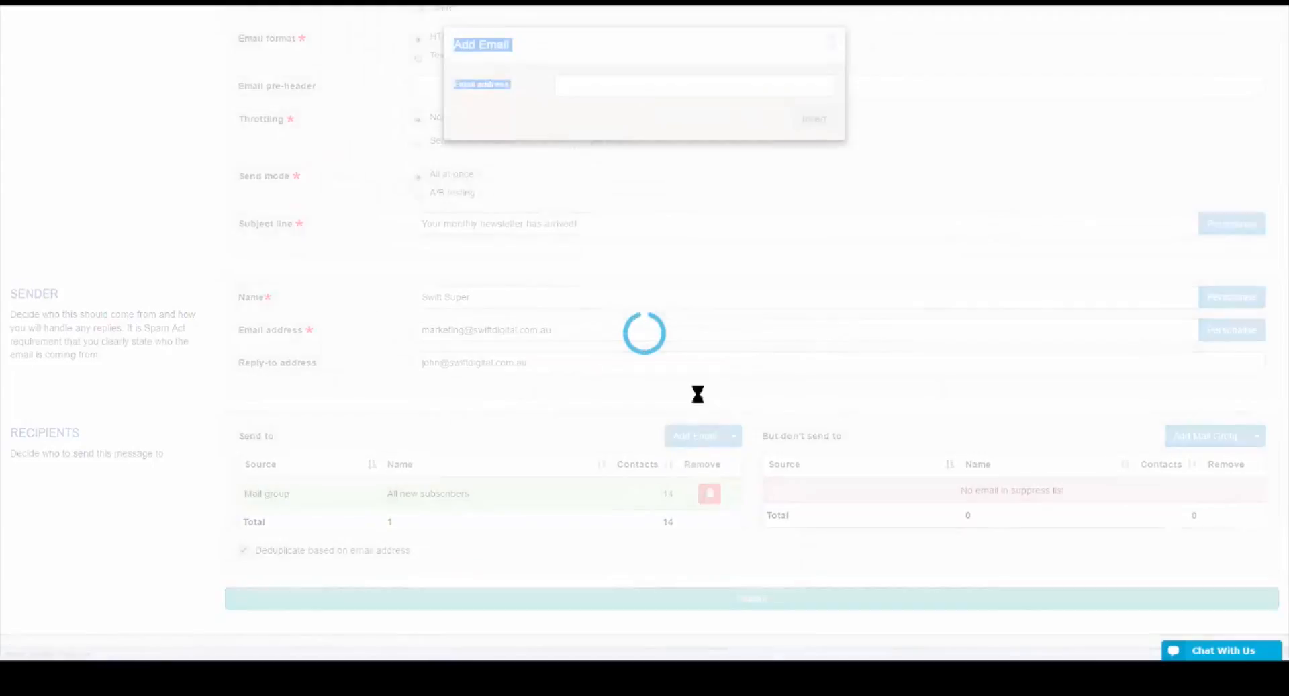
pyautogui.click(581, 87)
pyautogui.rightClick(582, 86)
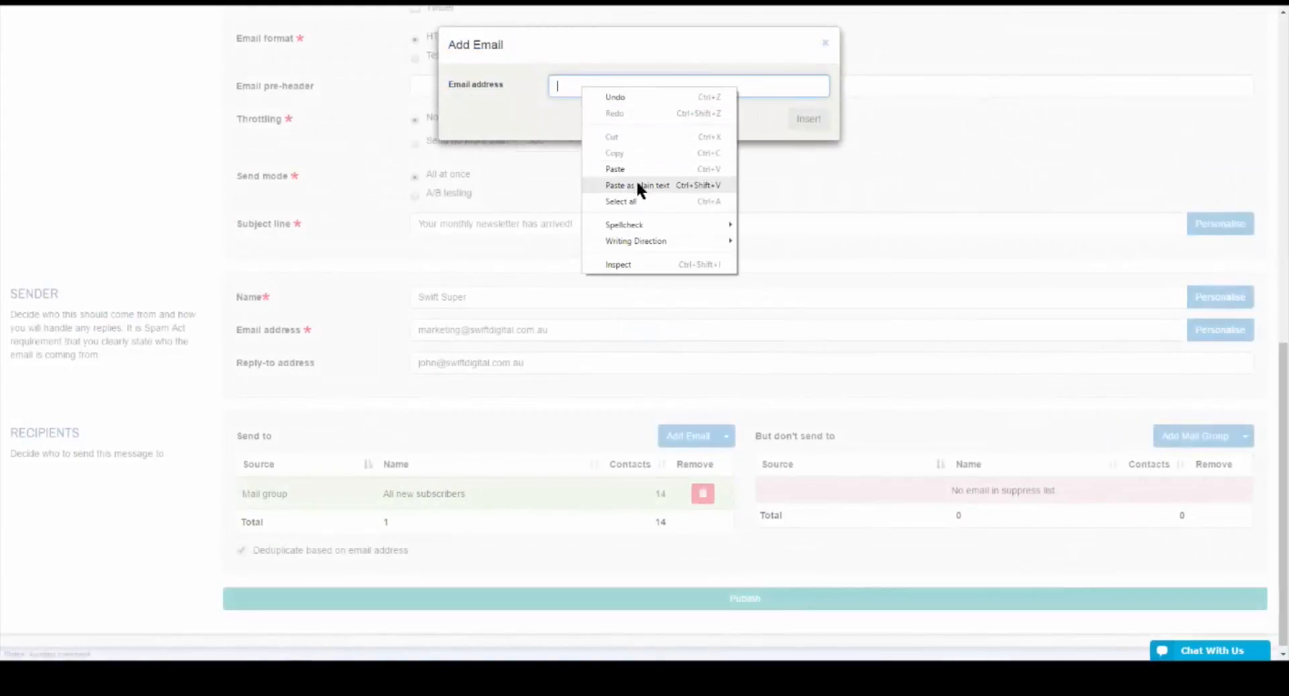
pyautogui.click(636, 179)
pyautogui.click(810, 122)
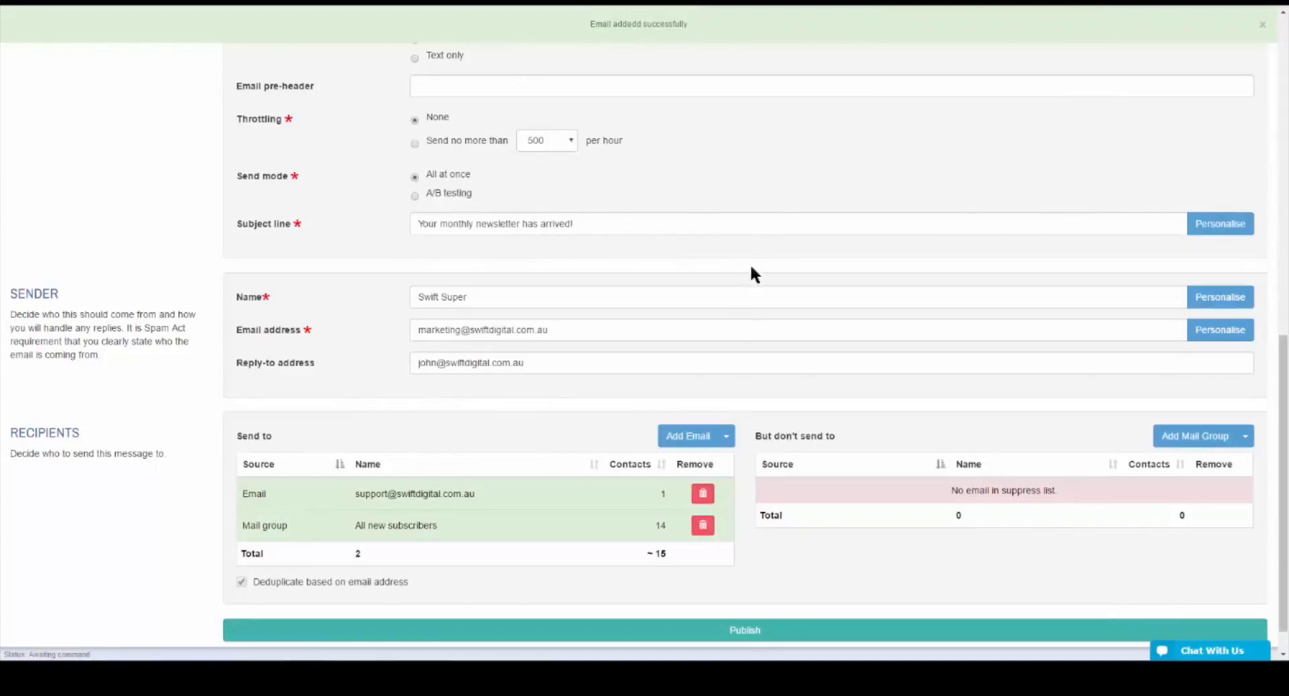
# Find events matching "run" and add the participants of Run Club series day 1, with All Statuses, to the send list
pyautogui.click(728, 437)
pyautogui.click(712, 495)
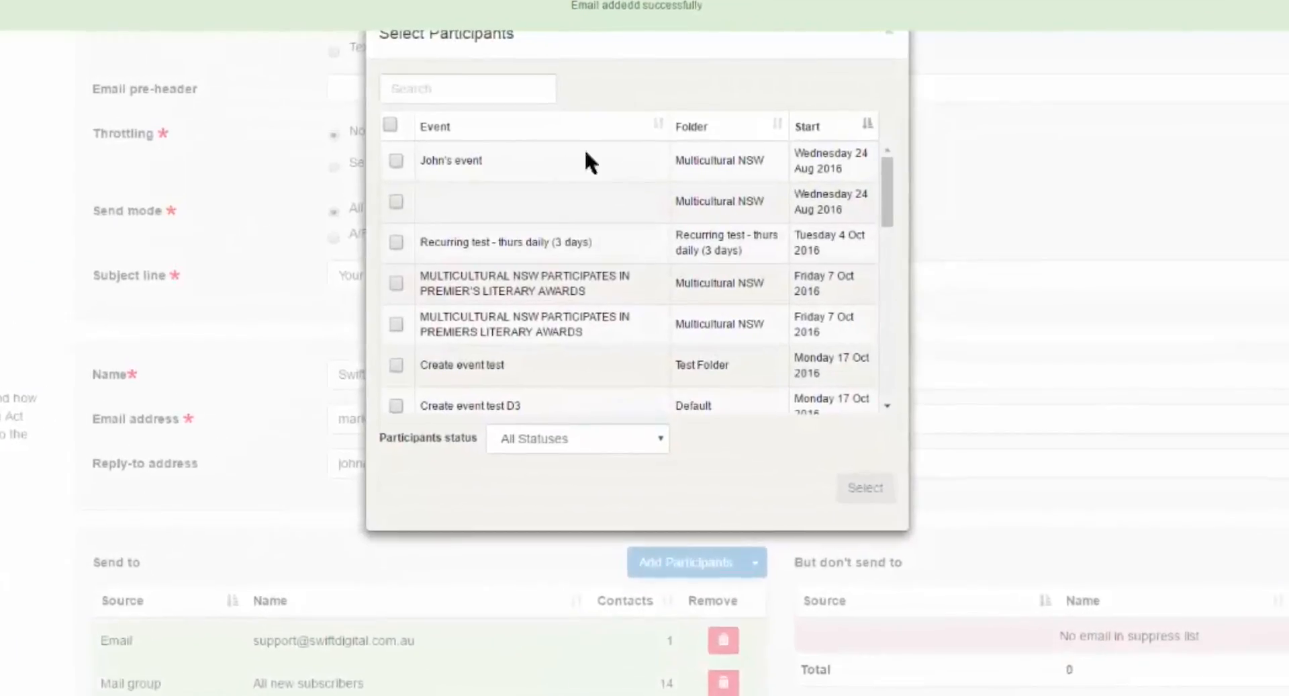
pyautogui.click(430, 101)
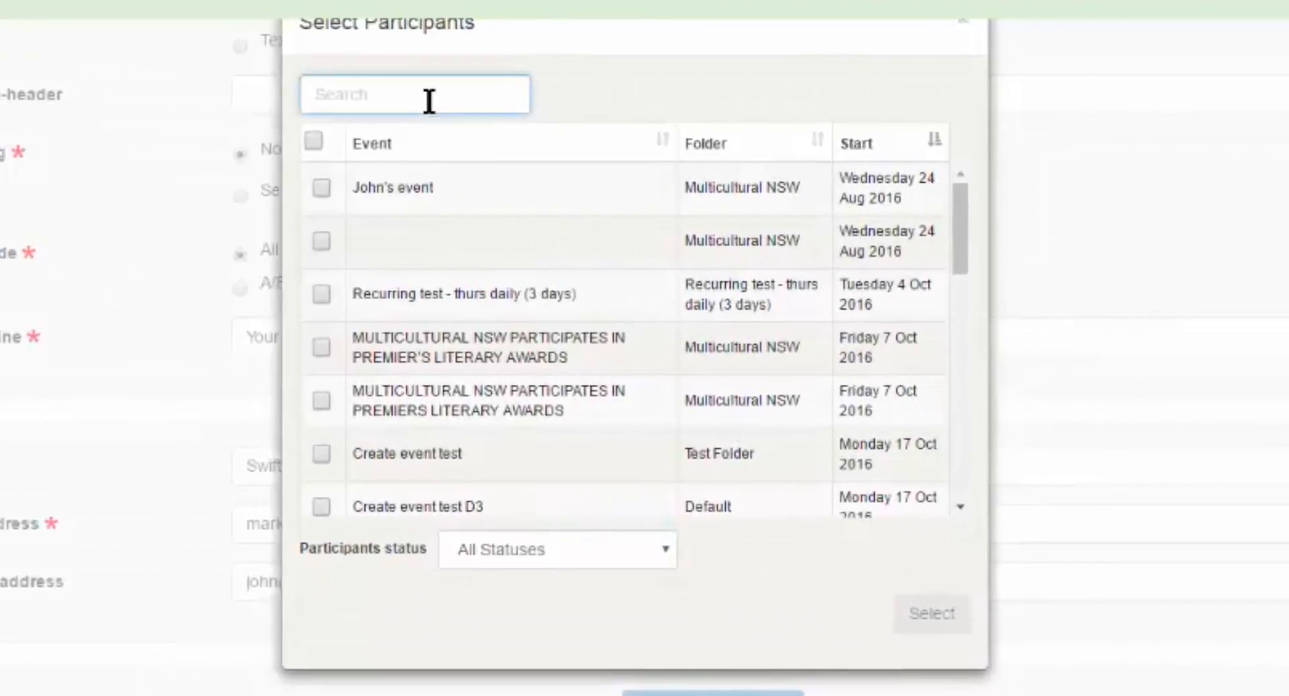
pyautogui.write('run')
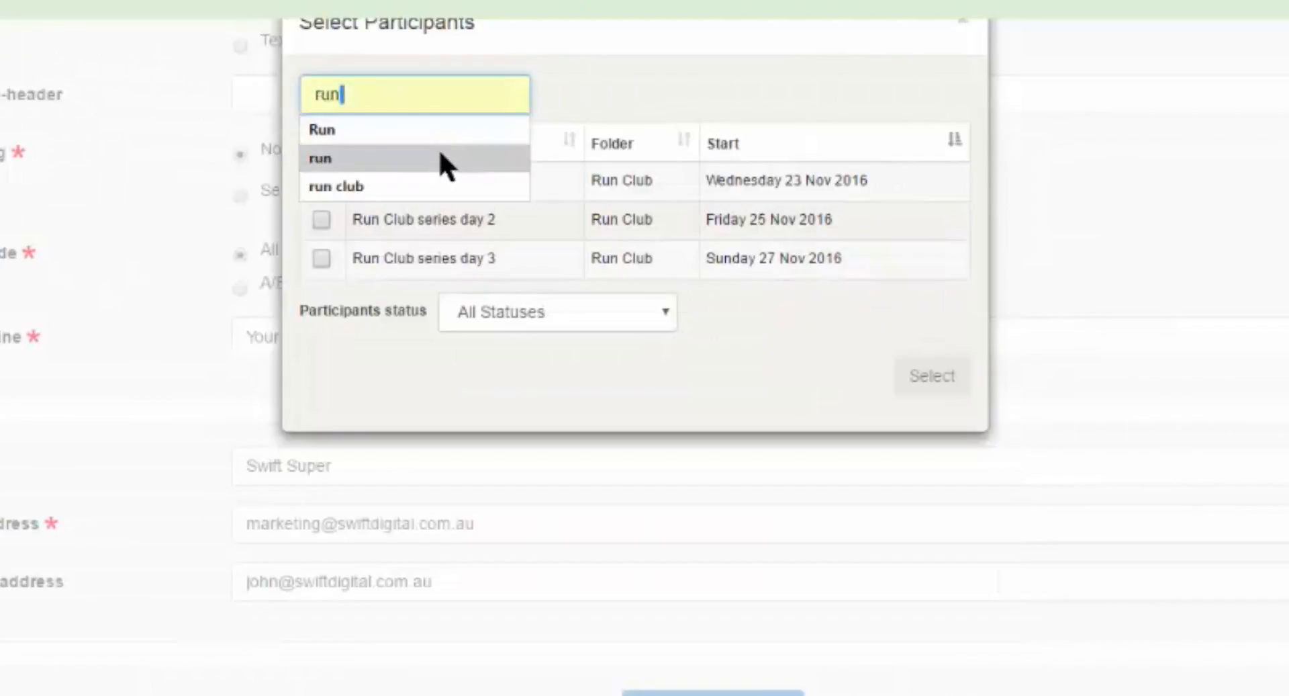
pyautogui.click(444, 158)
pyautogui.click(321, 181)
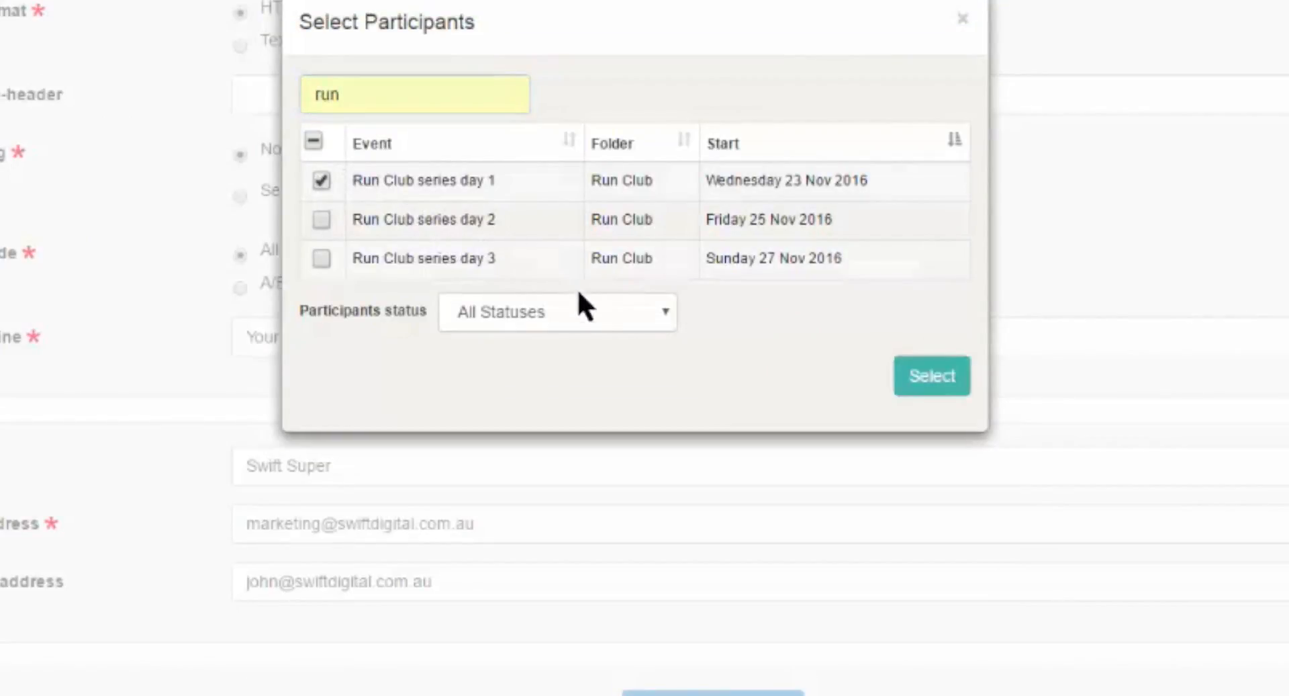
pyautogui.click(628, 315)
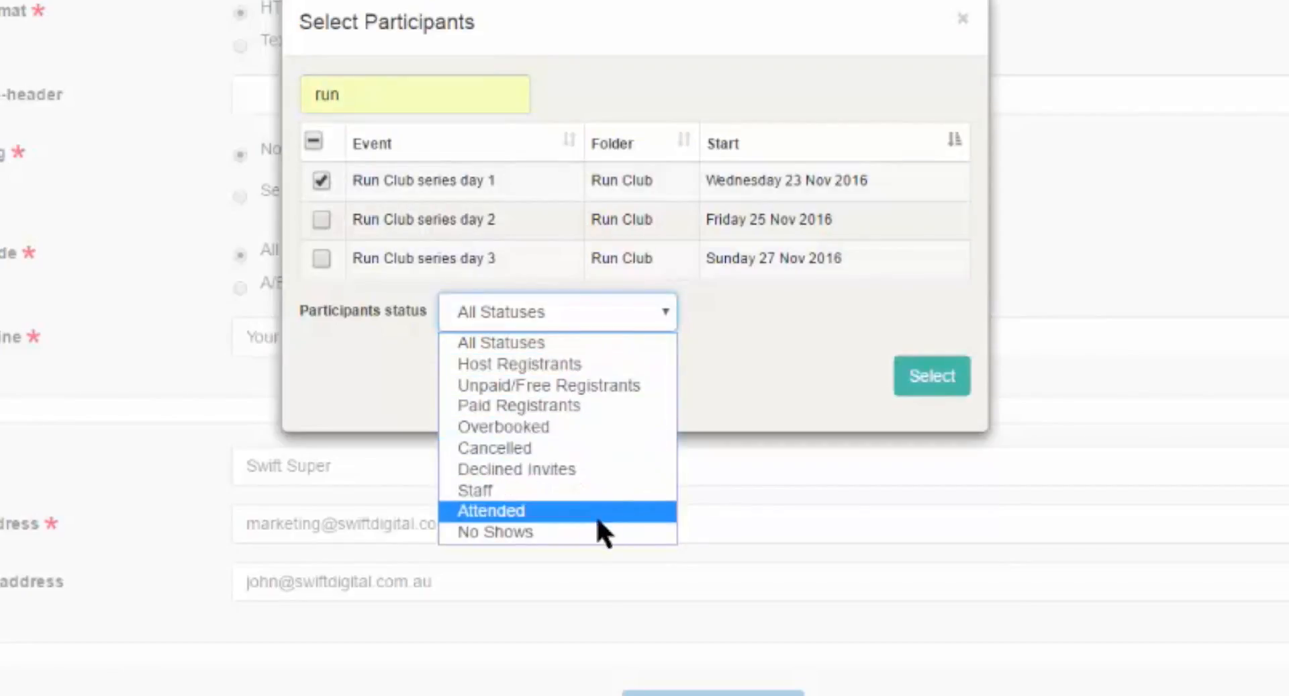
pyautogui.click(604, 347)
pyautogui.click(920, 363)
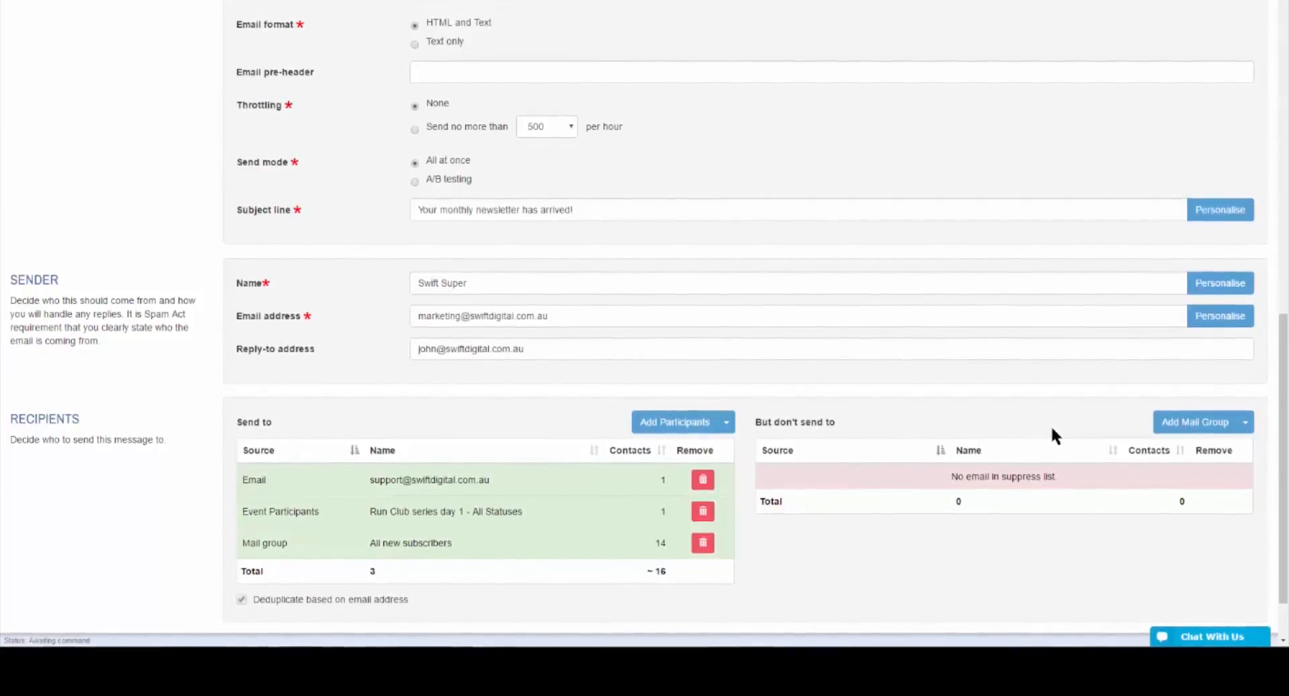
pyautogui.click(1247, 431)
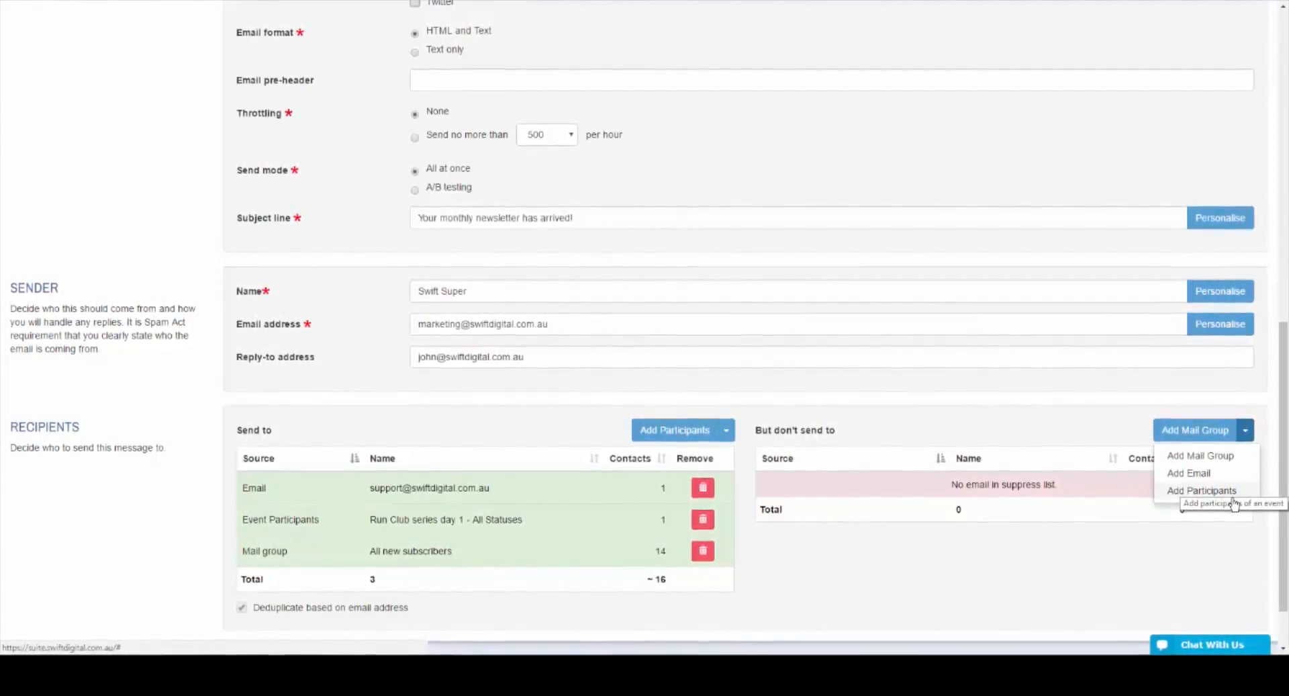
pyautogui.click(920, 541)
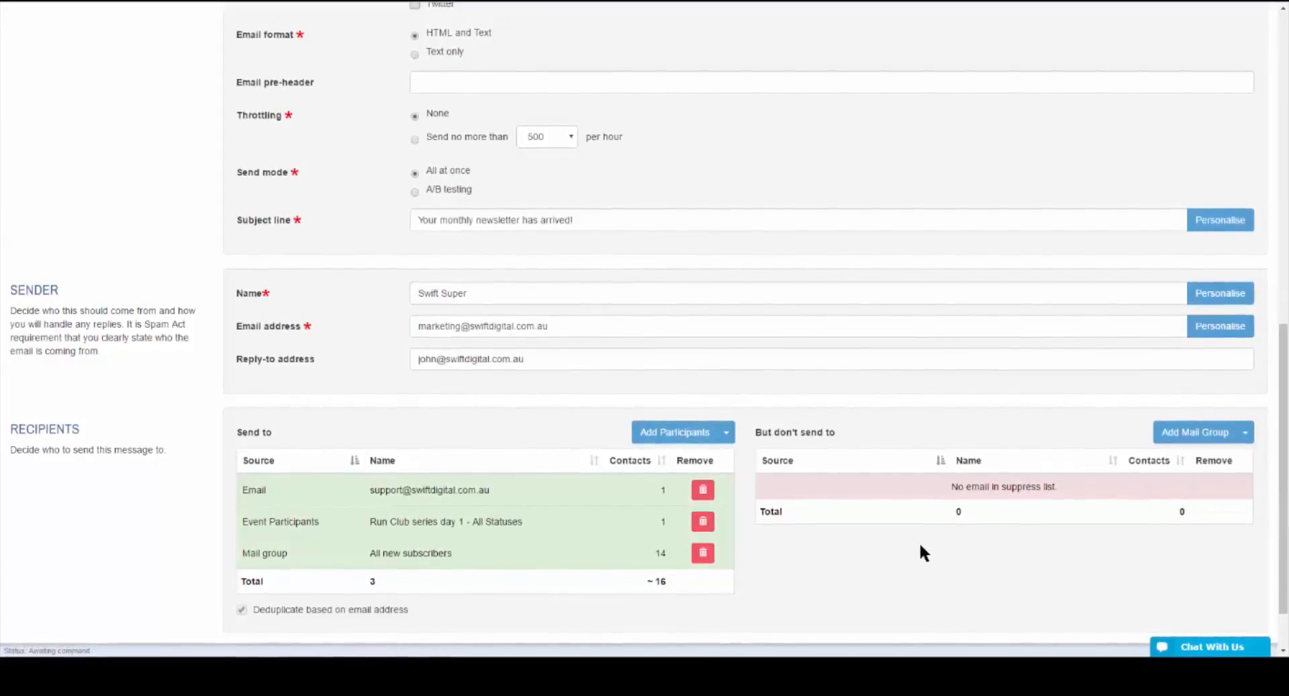
# Submit the email for publication to the chosen recipients
pyautogui.scroll(-2, 921, 541)
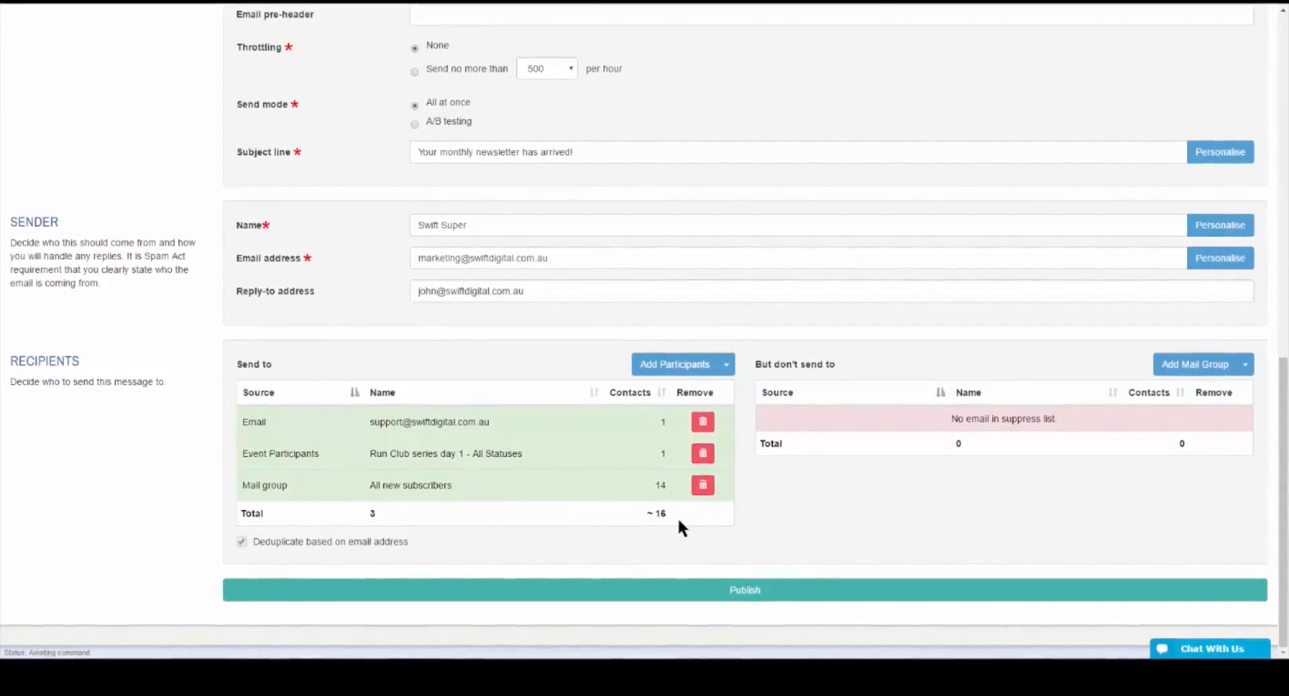
pyautogui.click(755, 595)
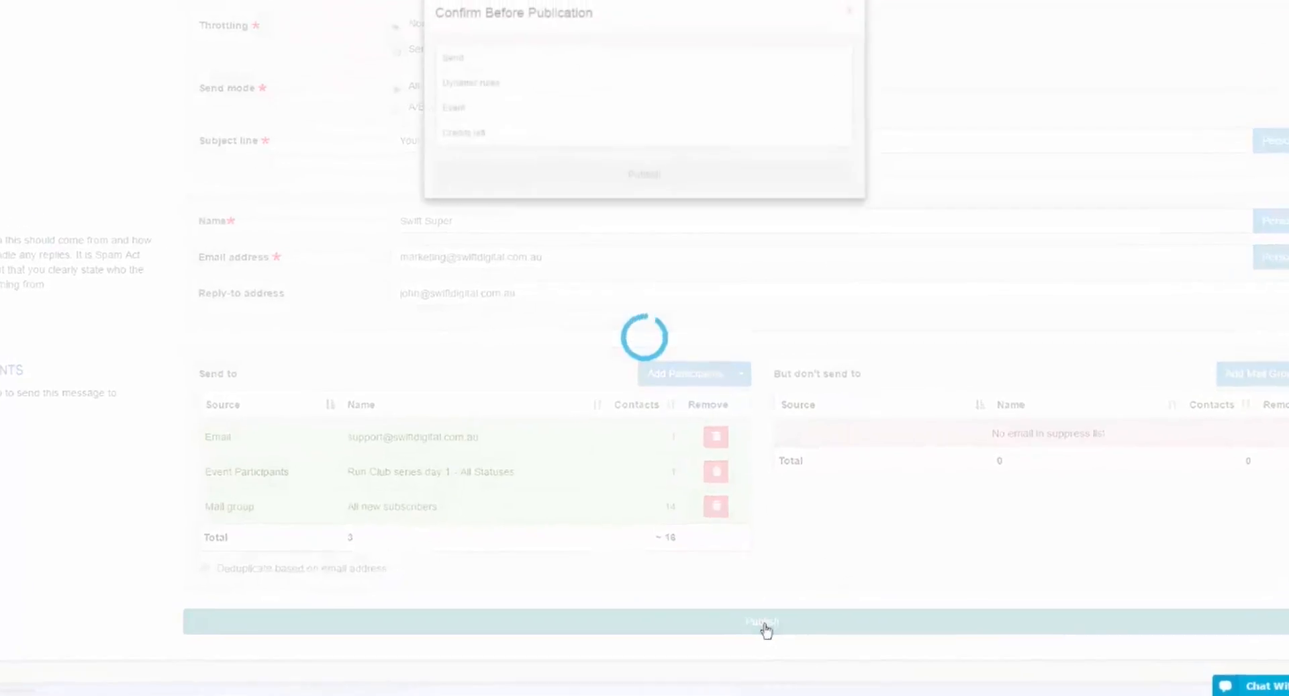